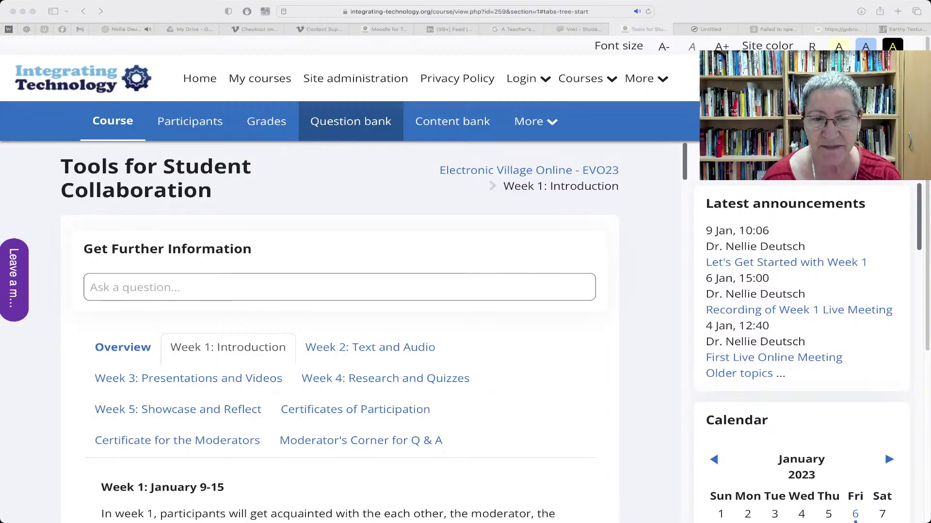
# - Review the Week 1: Introduction overview, from the January 9-15 description to the task tutorial video and curation wall instructions
pyautogui.scroll(-2, 340, 331)
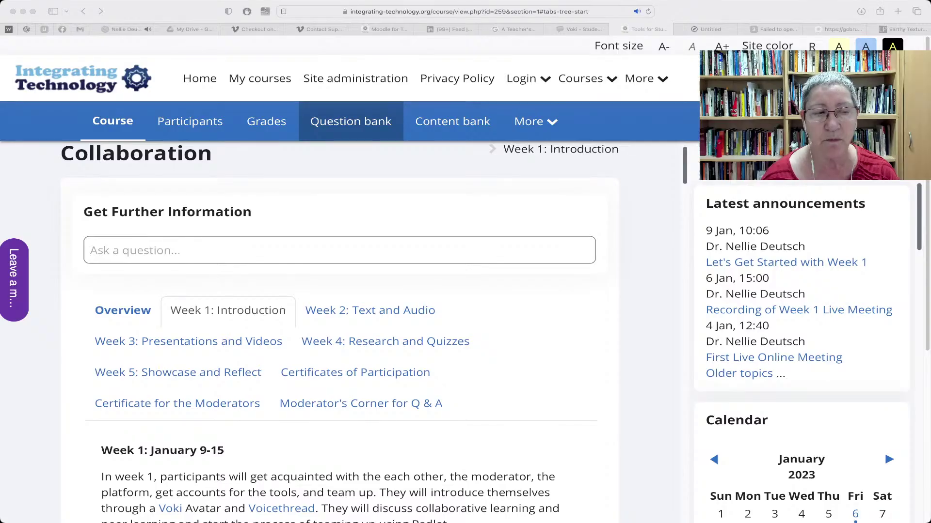
pyautogui.scroll(-1, 340, 331)
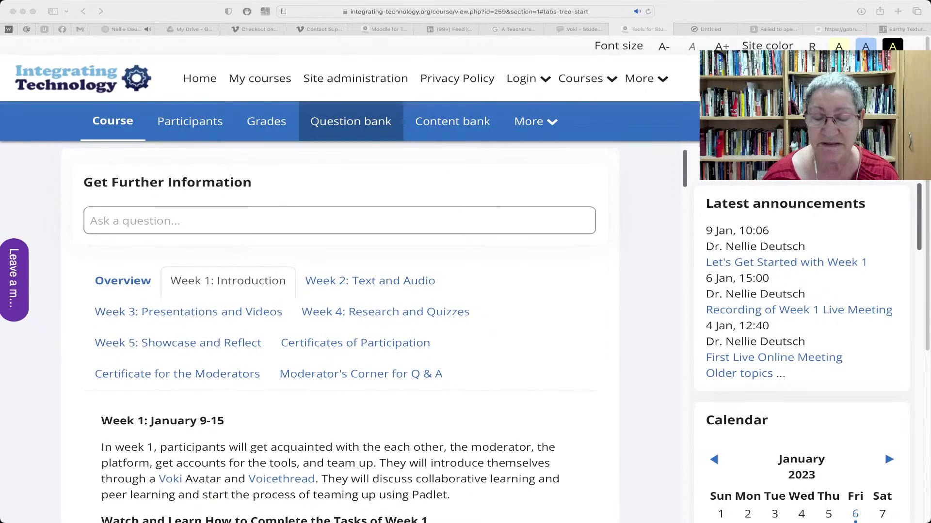
pyautogui.scroll(-2, 339, 331)
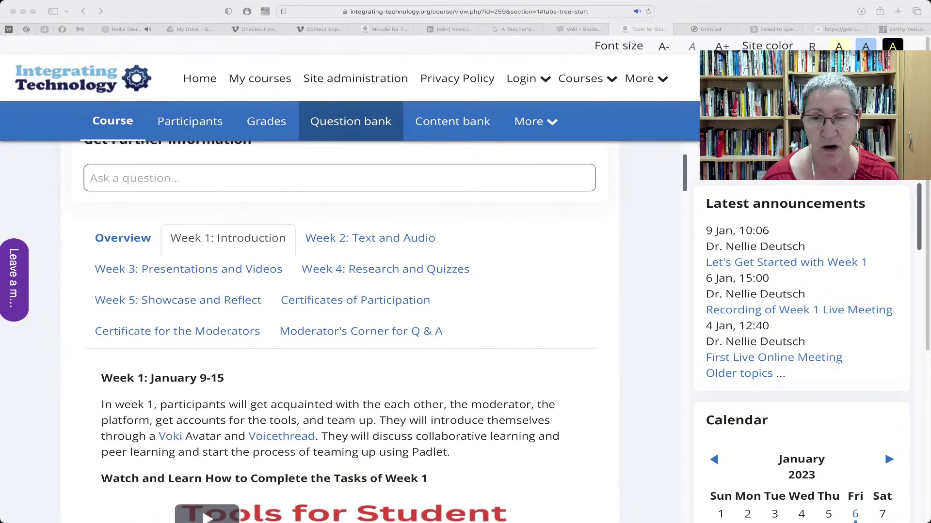
pyautogui.scroll(-2, 340, 331)
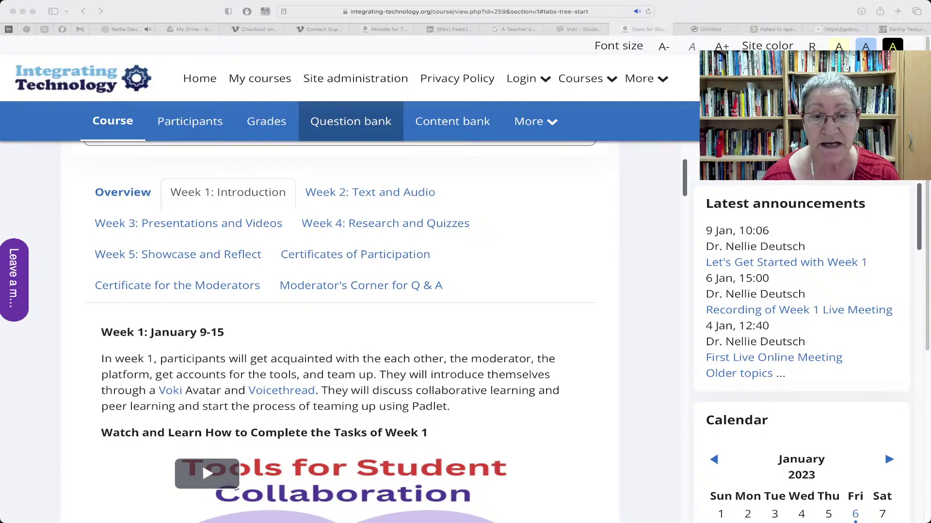
pyautogui.scroll(-1, 340, 331)
pyautogui.scroll(-1, 339, 332)
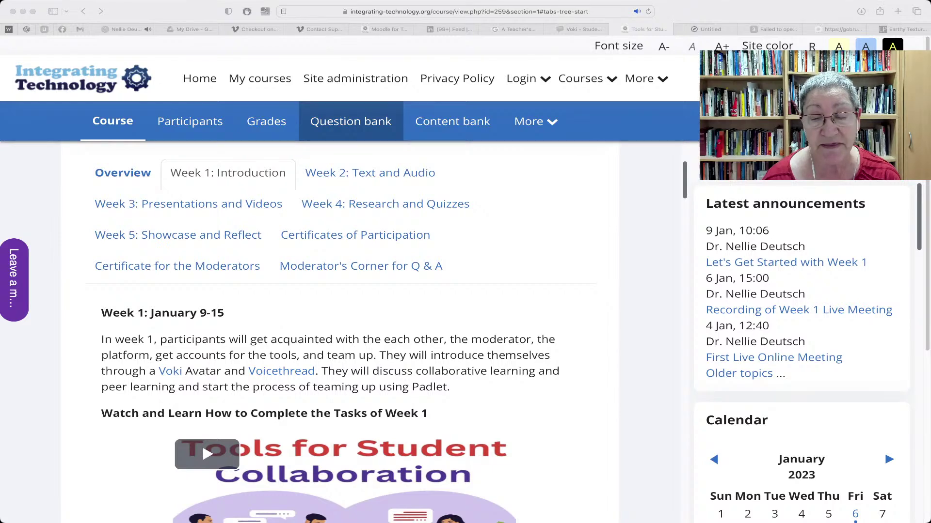
pyautogui.scroll(-2, 339, 339)
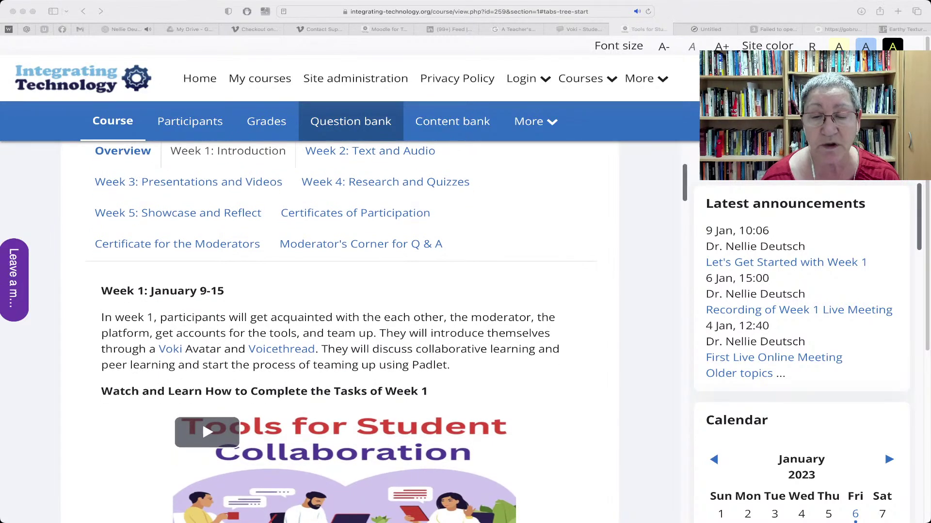
pyautogui.scroll(-4, 340, 340)
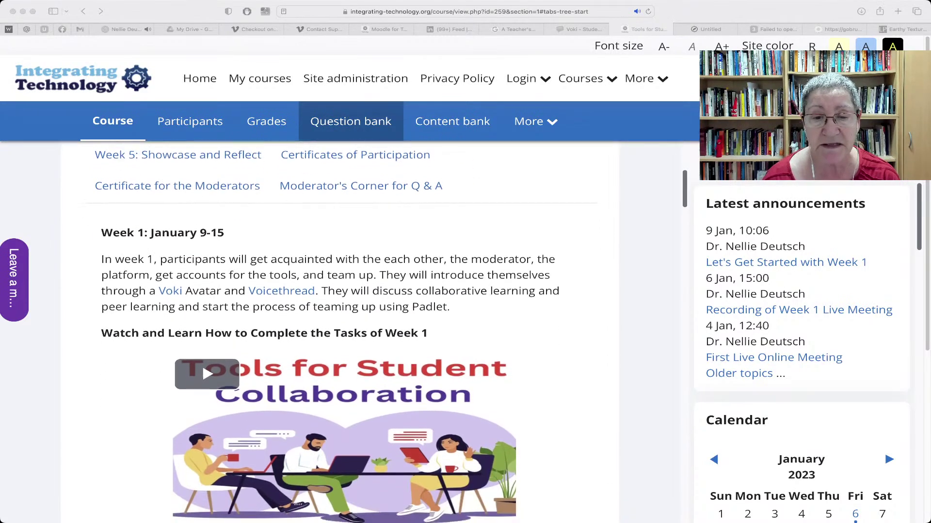
pyautogui.scroll(-3, 339, 339)
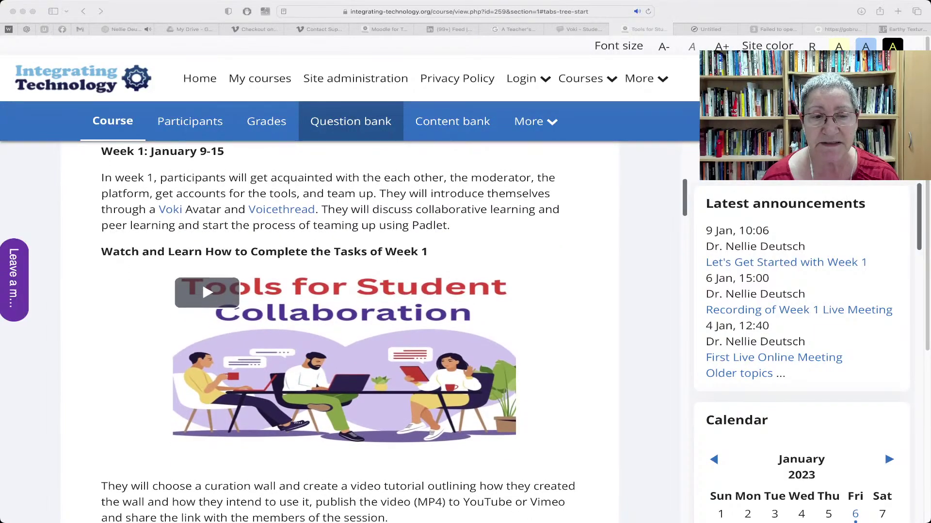
pyautogui.scroll(-4, 339, 339)
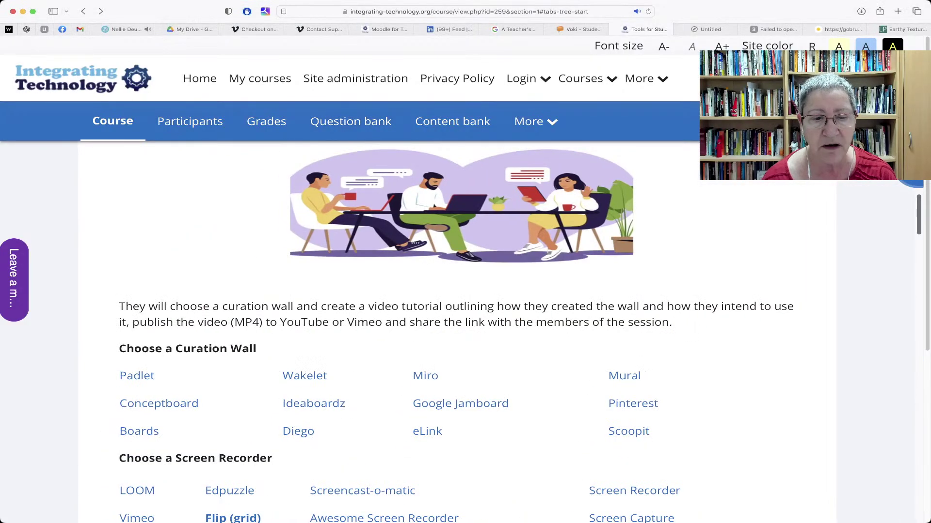
# - Look through the Week 1 screen recorder links, live meeting resources, and Support, Voki and Voicethread forum activities
pyautogui.scroll(-10, 456, 332)
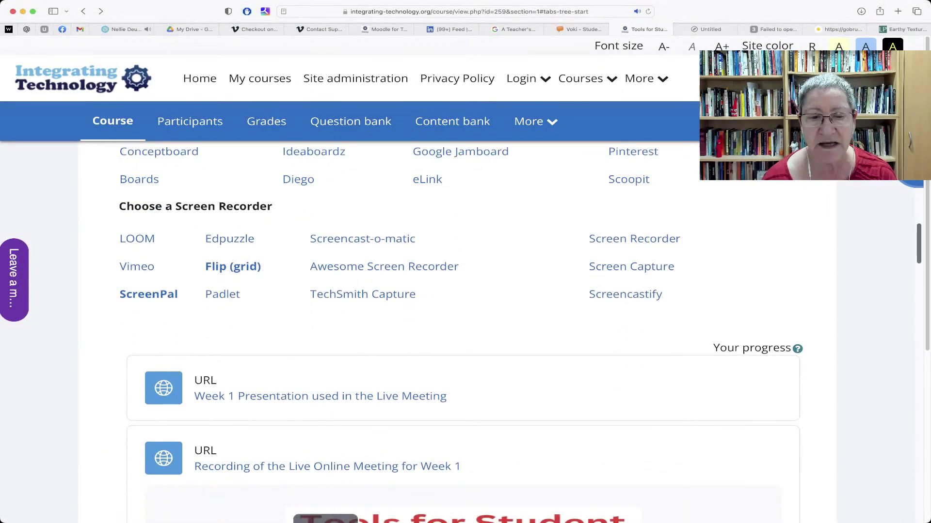
pyautogui.scroll(-10, 455, 332)
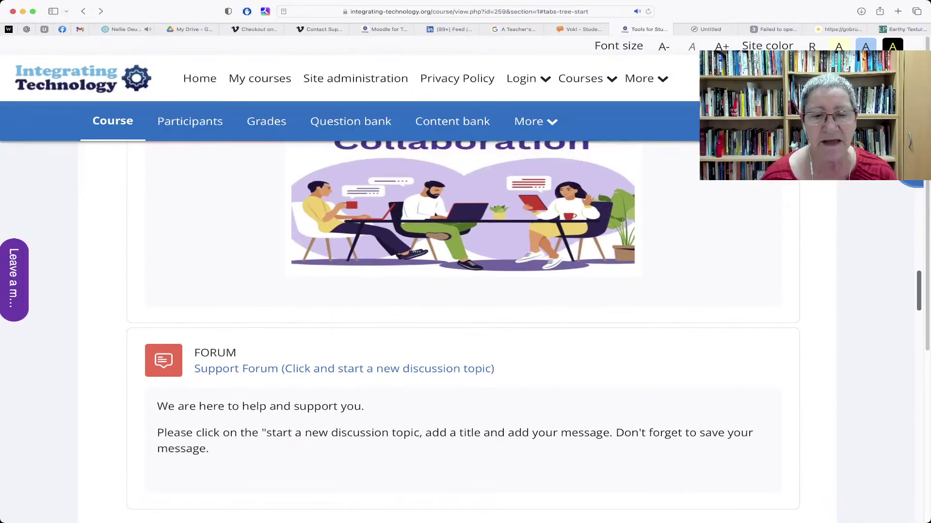
pyautogui.scroll(-3, 456, 332)
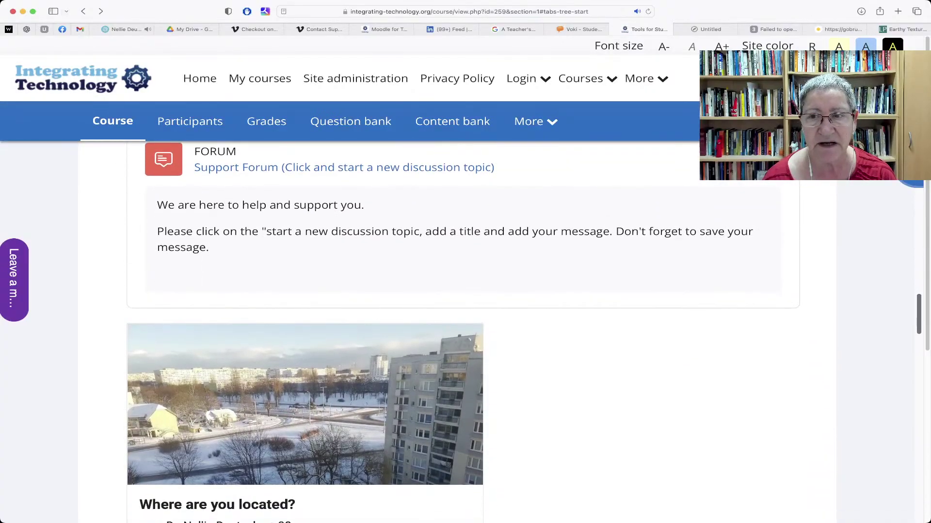
pyautogui.scroll(-8, 456, 332)
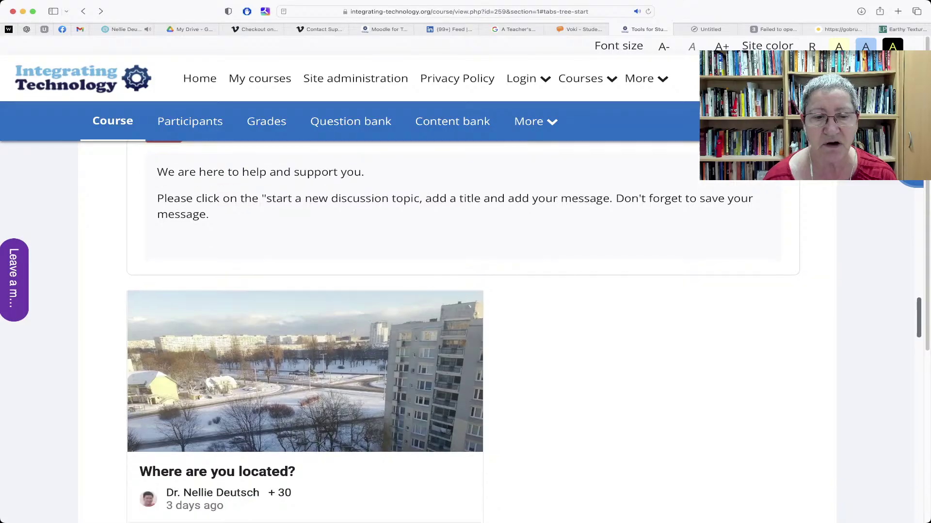
pyautogui.scroll(-8, 456, 332)
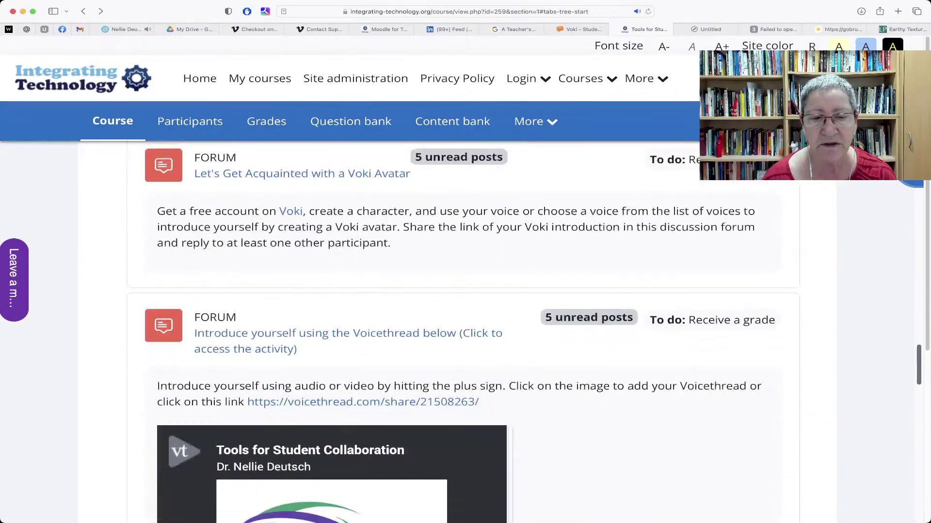
pyautogui.scroll(-9, 455, 332)
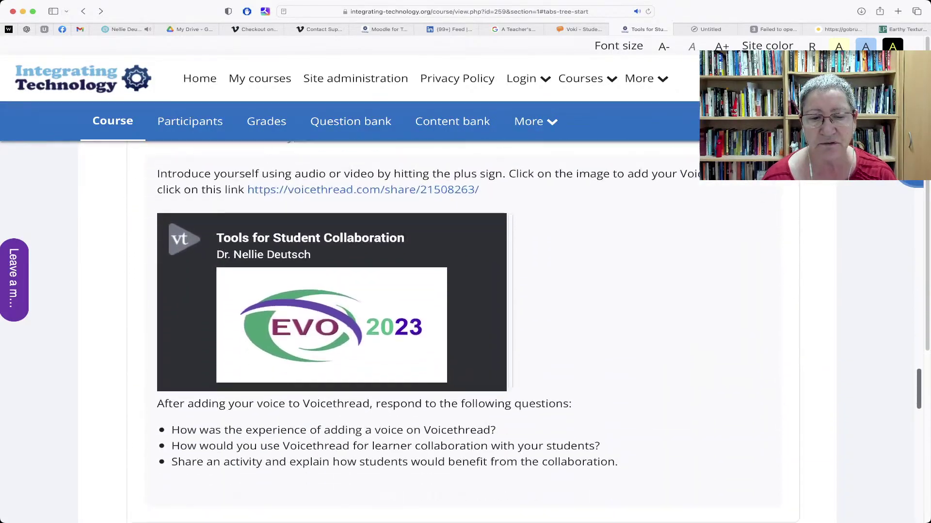
pyautogui.scroll(-3, 456, 332)
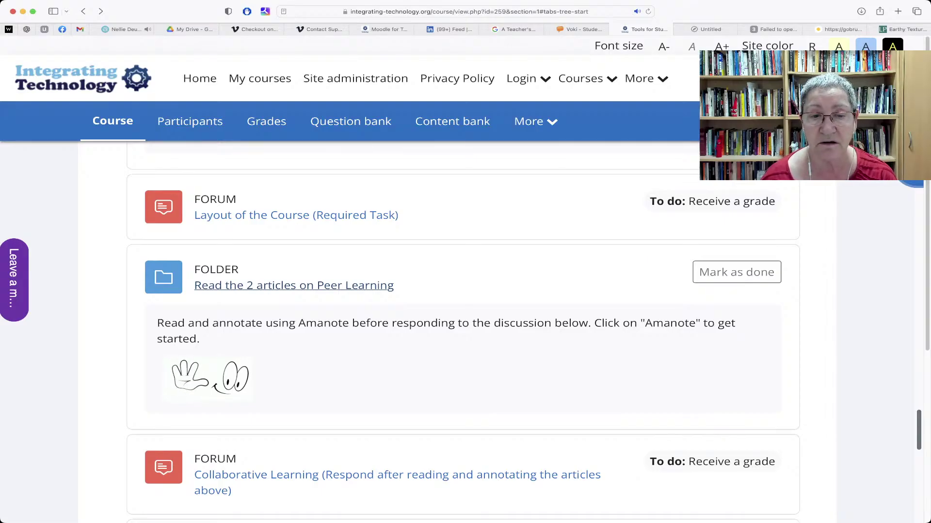
# - Open the "Read the 2 articles on Peer Learning" folder and bring its PDF list into view
pyautogui.click(294, 285)
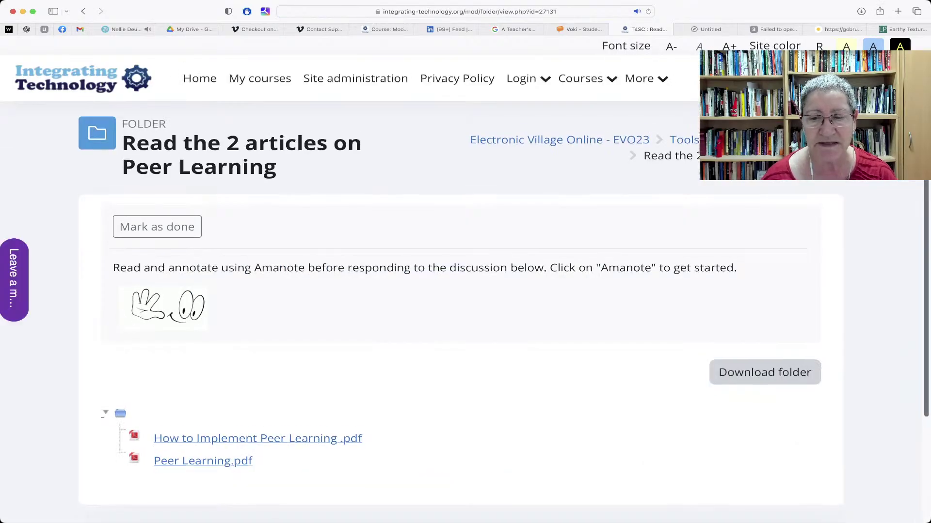
pyautogui.scroll(-3, 460, 310)
pyautogui.scroll(-1, 461, 310)
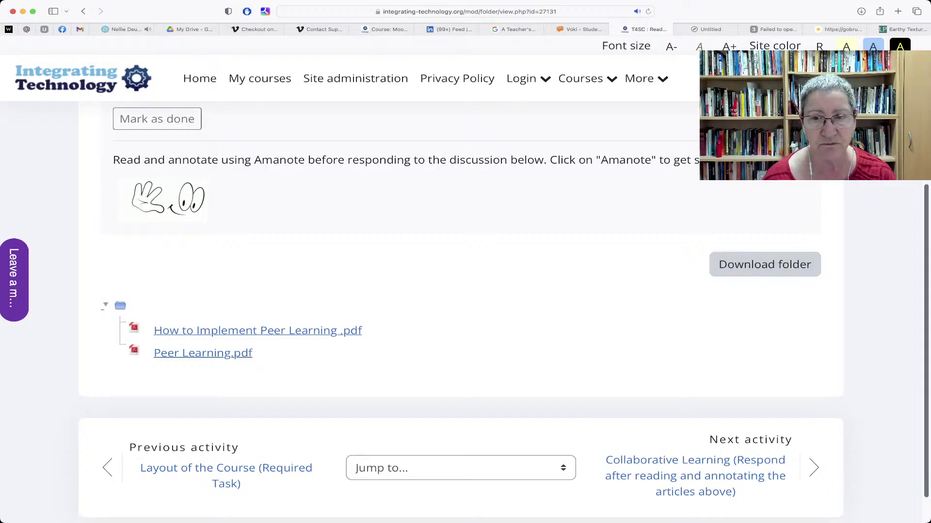
pyautogui.scroll(-1, 461, 311)
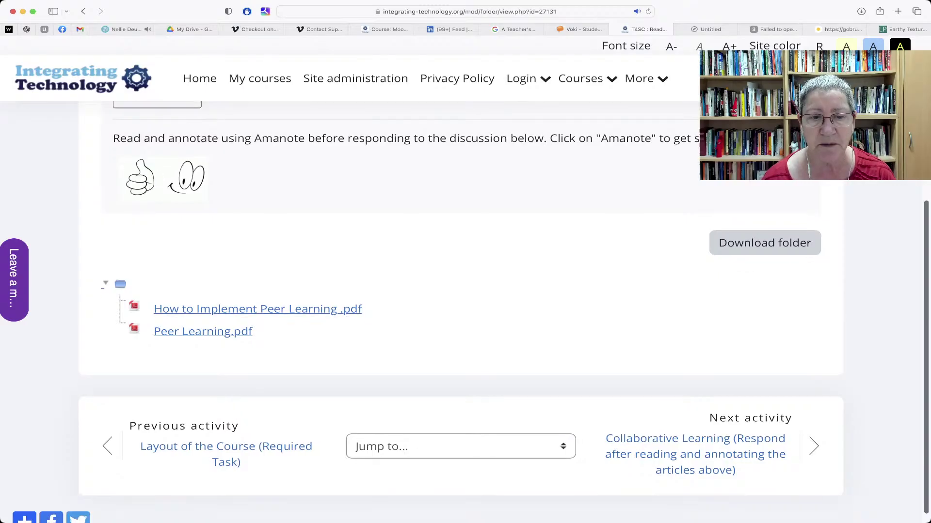
pyautogui.scroll(-1, 460, 311)
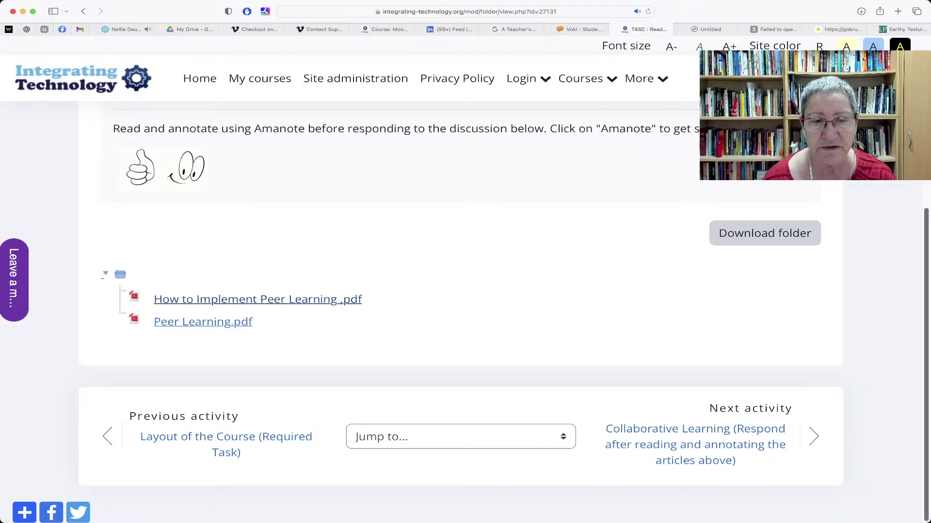
# - Open "How to Implement Peer Learning .pdf" for annotation in Amanote and allow Amanote to authenticate with the LMS
pyautogui.click(257, 299)
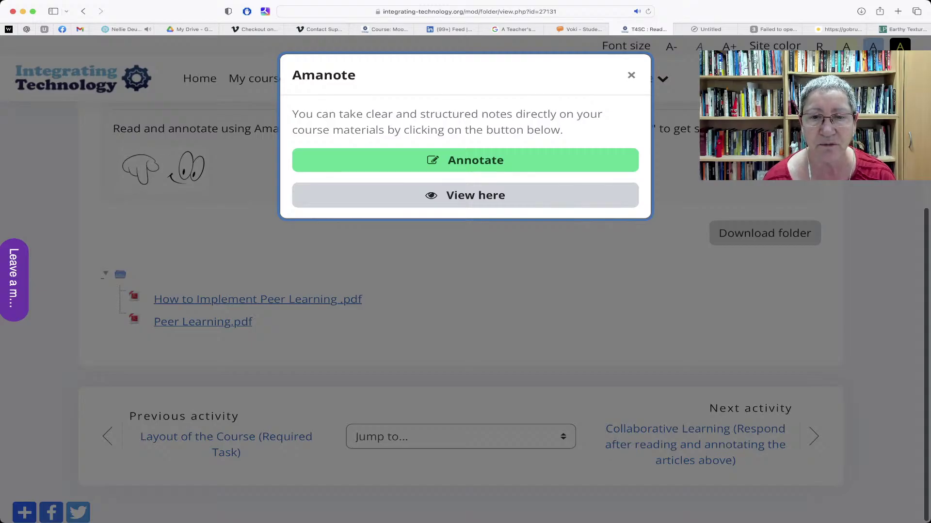
pyautogui.click(465, 160)
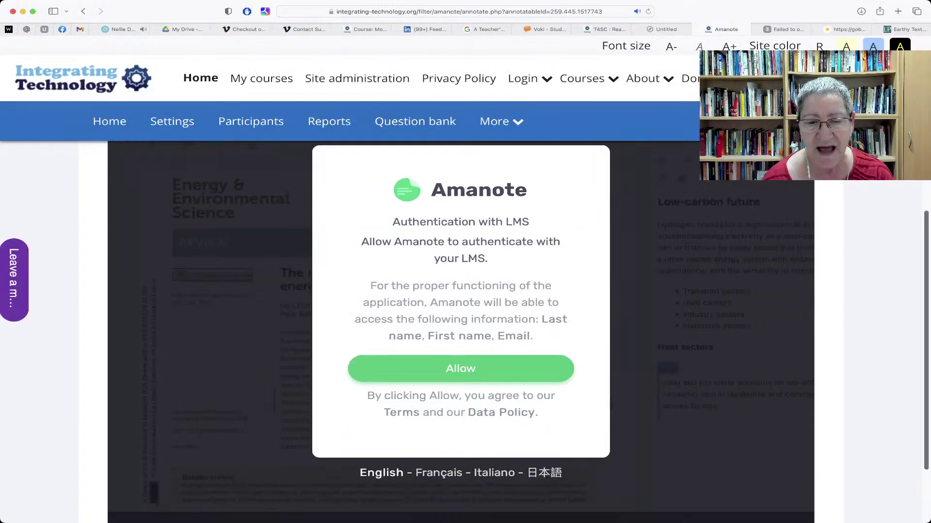
pyautogui.click(460, 368)
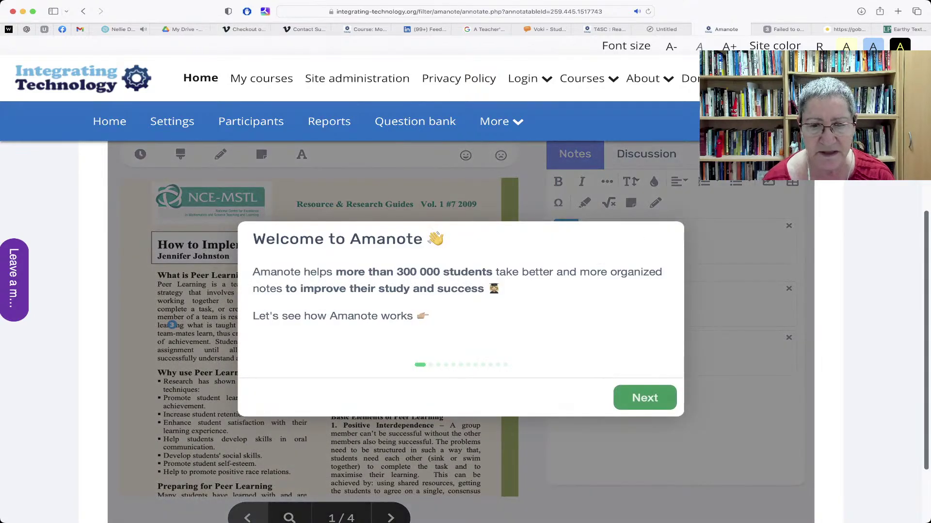
# - Advance the Amanote welcome tour to the Course Material page on highlighting and close the tour
pyautogui.click(645, 397)
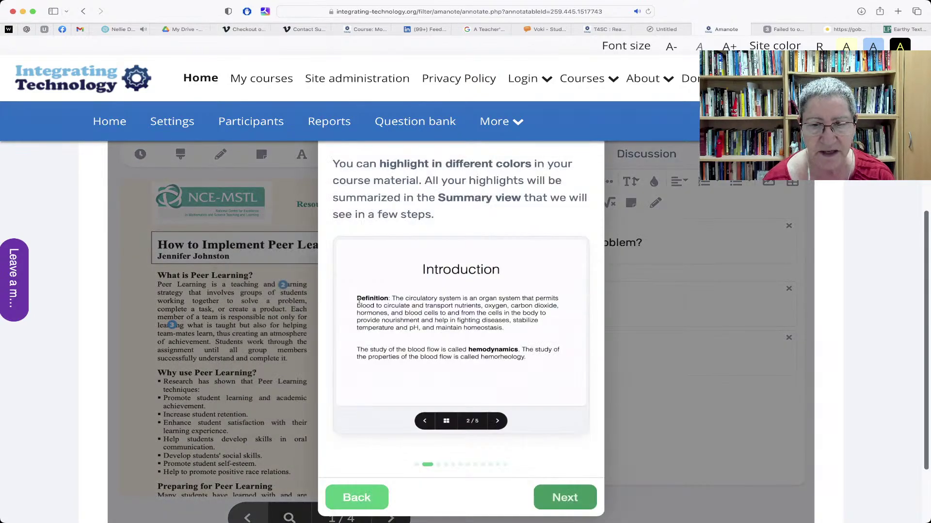
pyautogui.scroll(3, 401, 409)
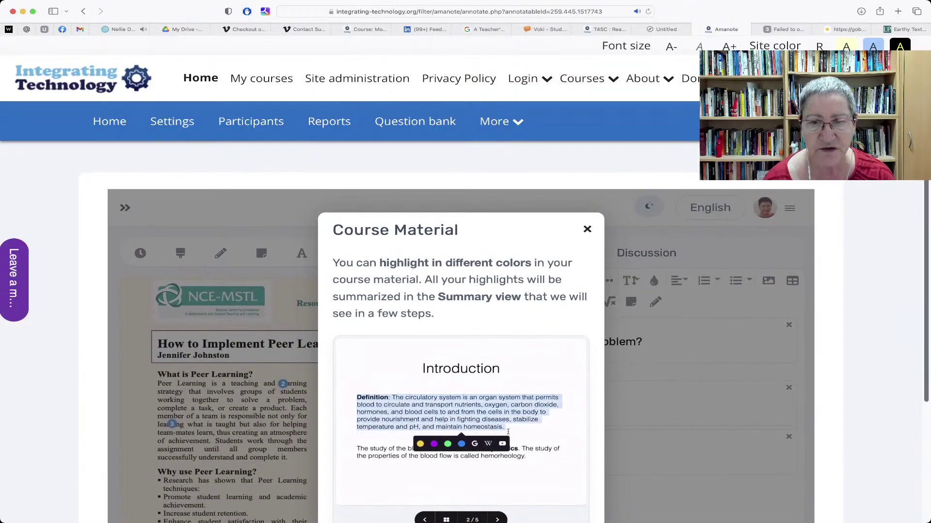
pyautogui.press('Escape')
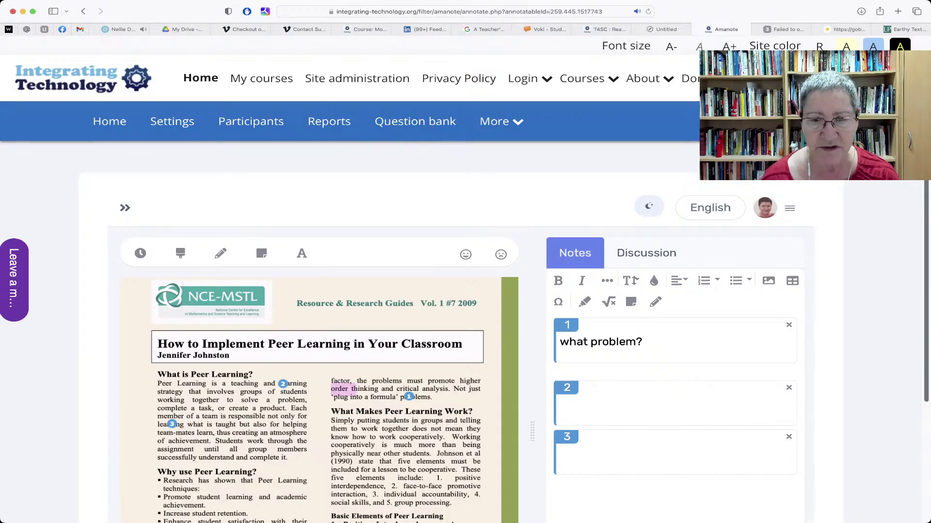
# - Open Amanote's new note-taking page and go back to the peer learning article
pyautogui.scroll(-2, 401, 339)
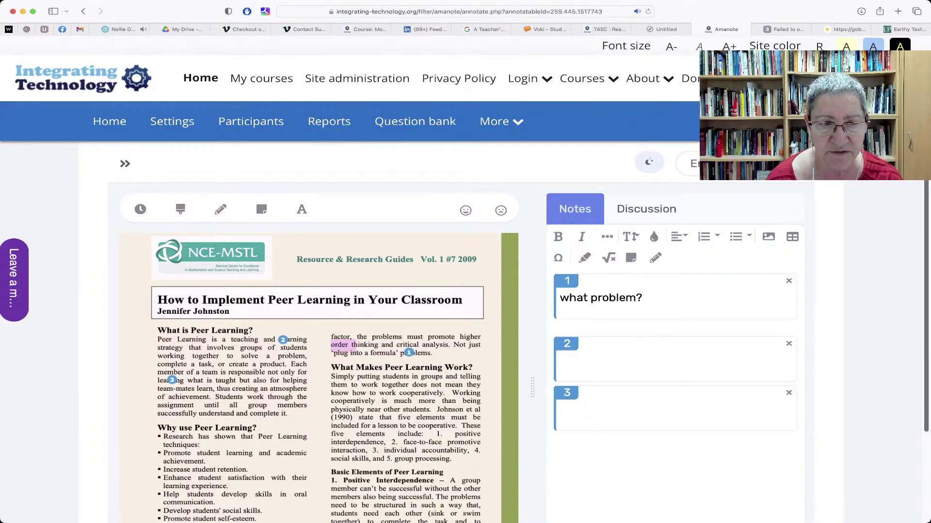
pyautogui.click(125, 164)
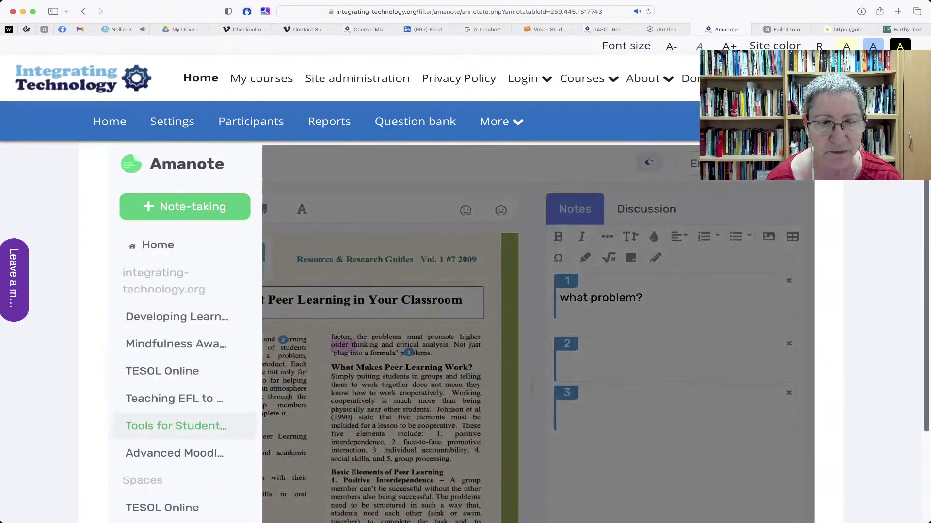
pyautogui.click(185, 206)
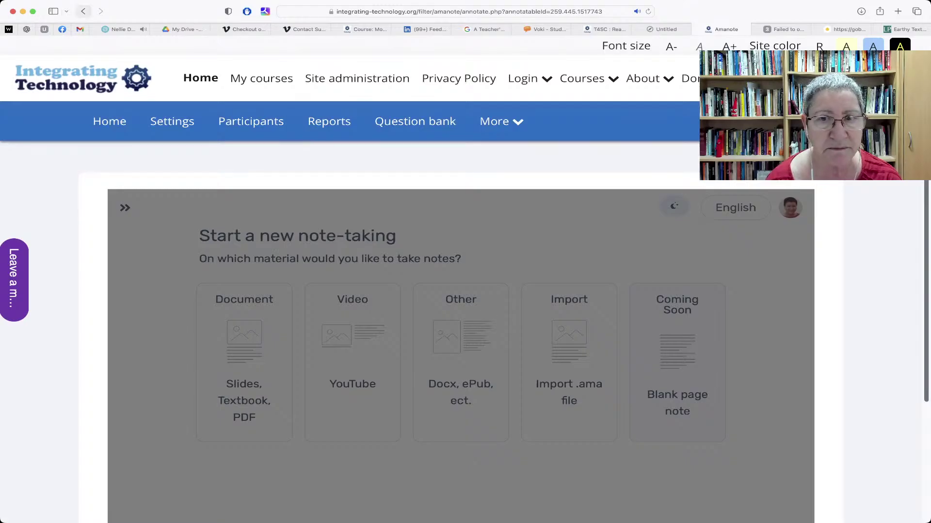
pyautogui.click(82, 11)
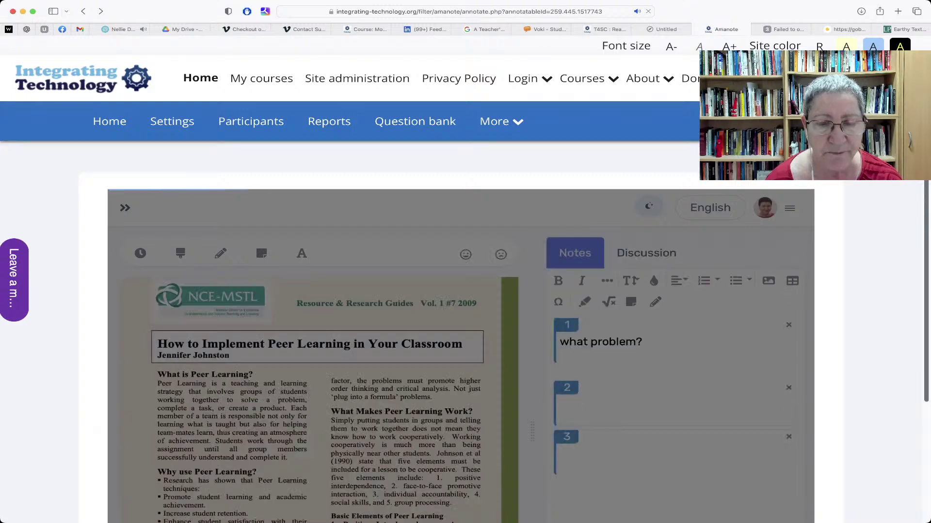
pyautogui.scroll(-3, 461, 332)
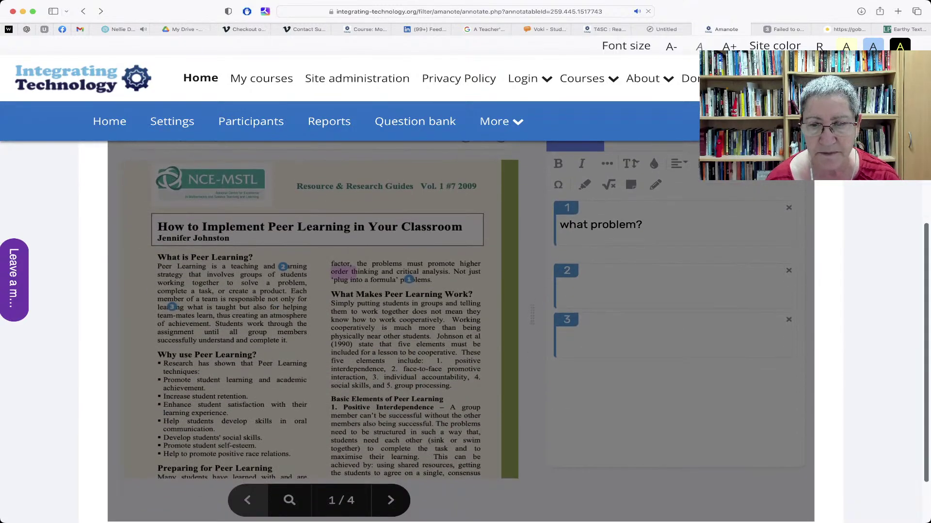
pyautogui.scroll(3, 460, 340)
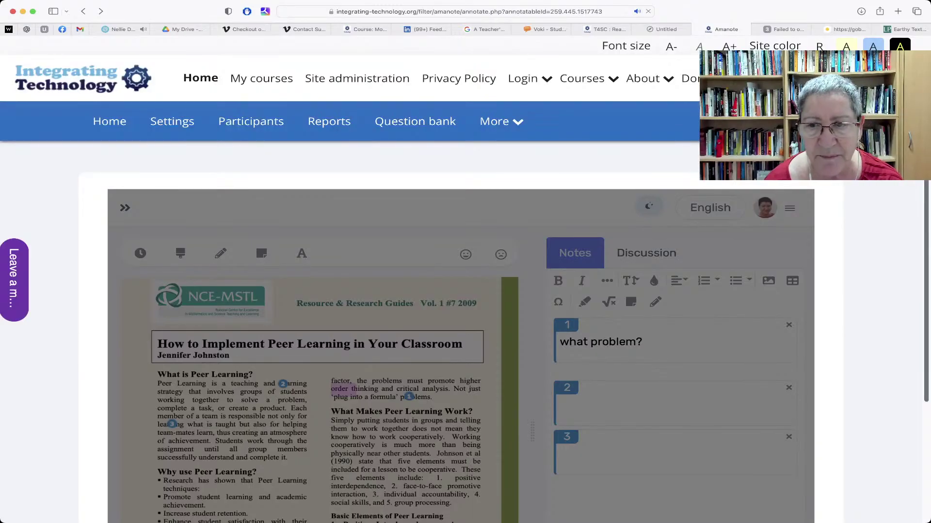
pyautogui.scroll(-1, 460, 339)
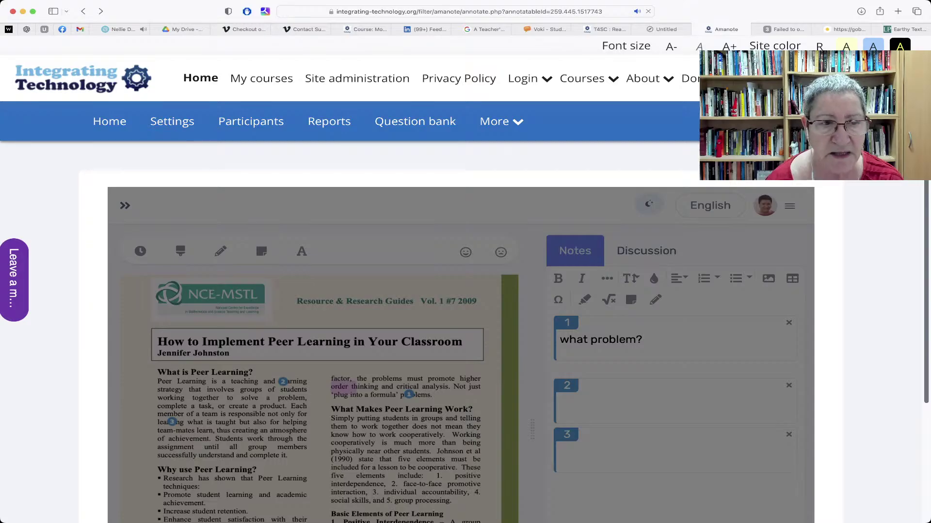
pyautogui.scroll(1, 461, 354)
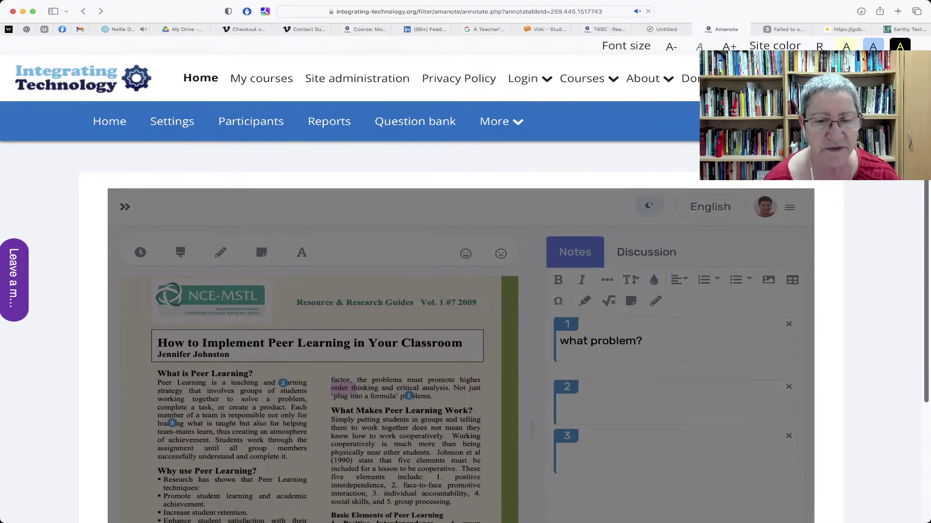
pyautogui.scroll(-5, 461, 354)
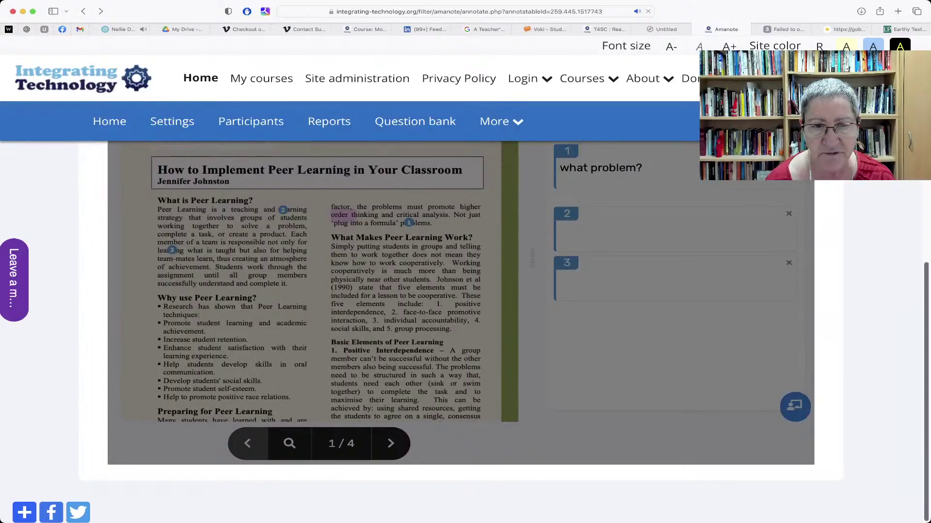
# - Return to the article folder and reopen "How to Implement Peer Learning .pdf" for annotation in a new Amanote page
pyautogui.scroll(5, 460, 354)
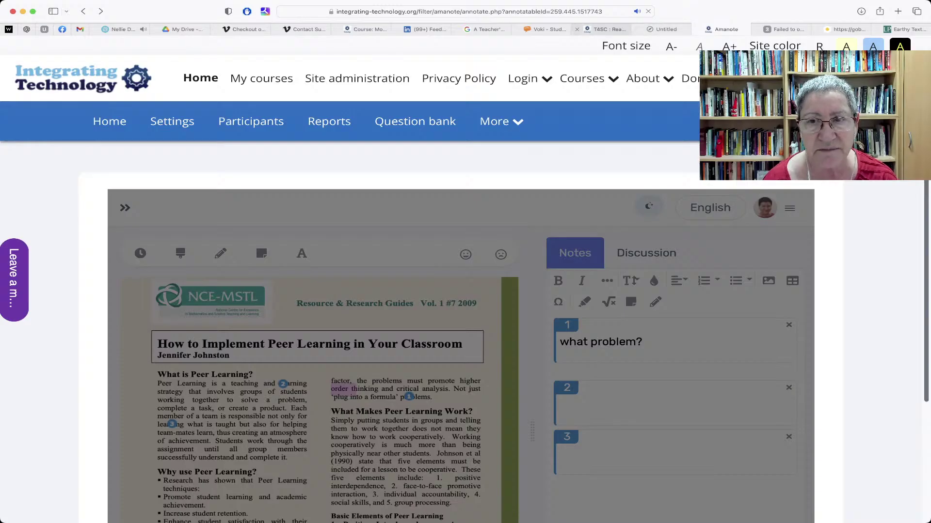
pyautogui.click(606, 30)
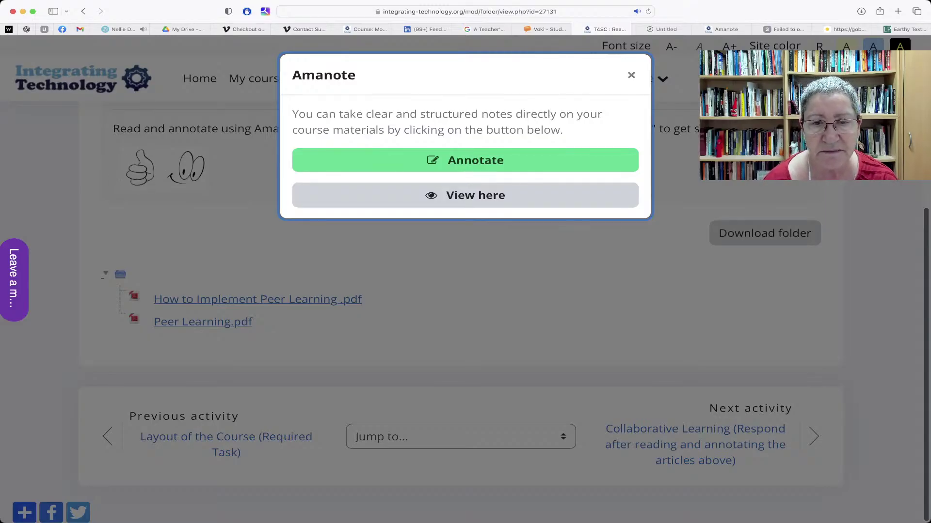
pyautogui.press('super+shift+t')
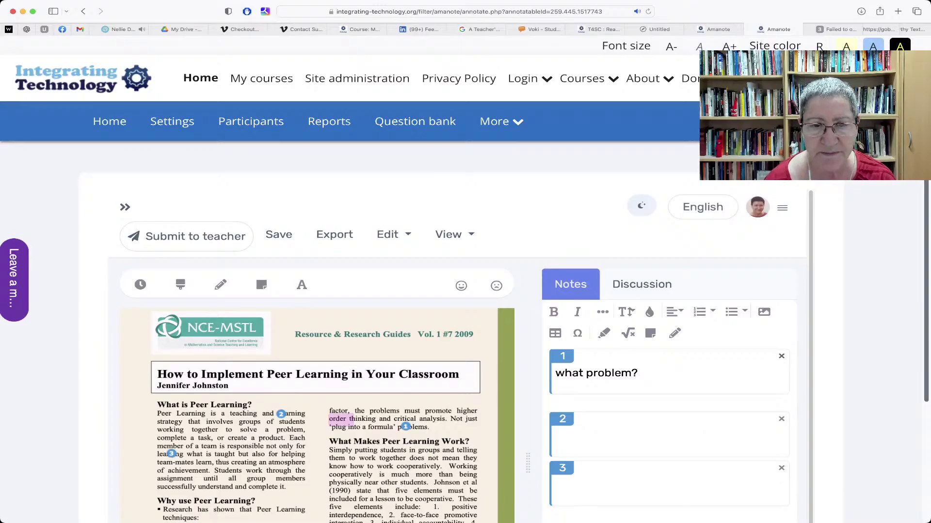
# - Review the editing and viewing options, open the article's annotation summary, and return to the note editor
pyautogui.click(451, 235)
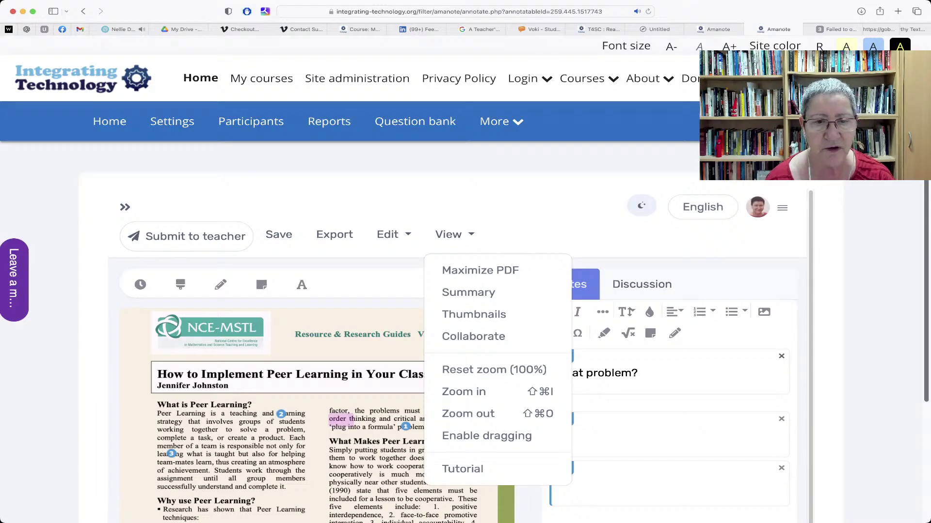
pyautogui.click(393, 235)
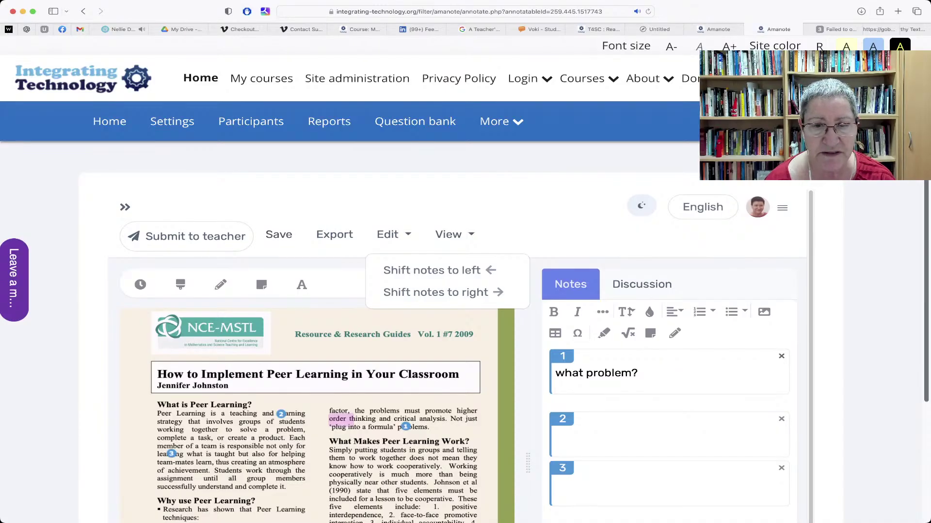
pyautogui.click(450, 235)
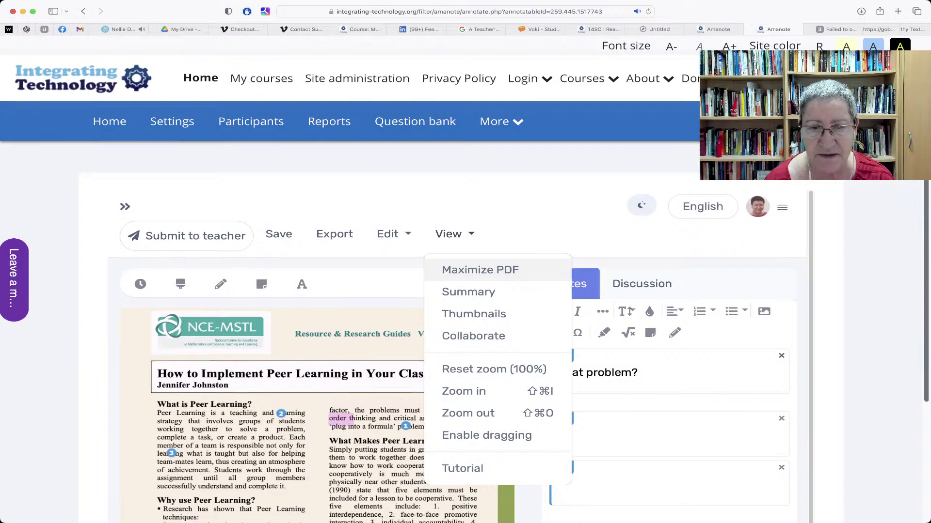
pyautogui.scroll(-1, 457, 356)
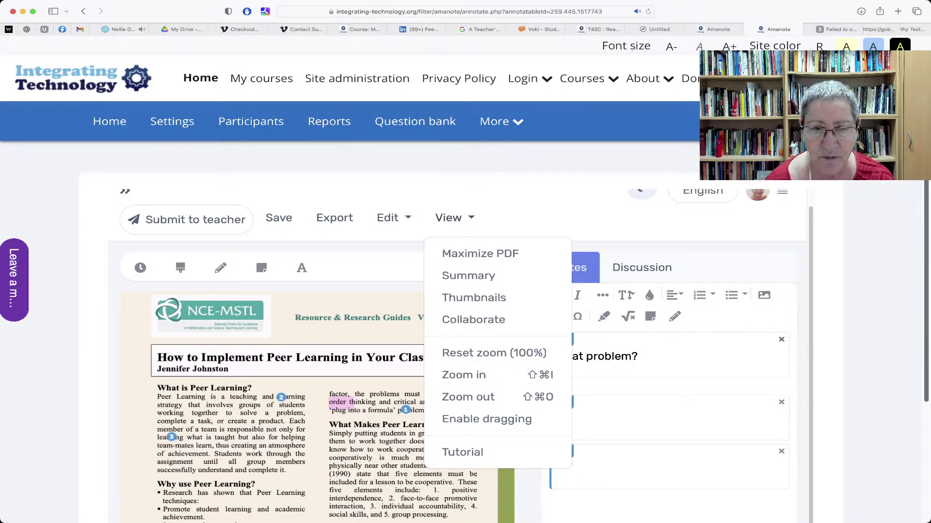
pyautogui.click(468, 275)
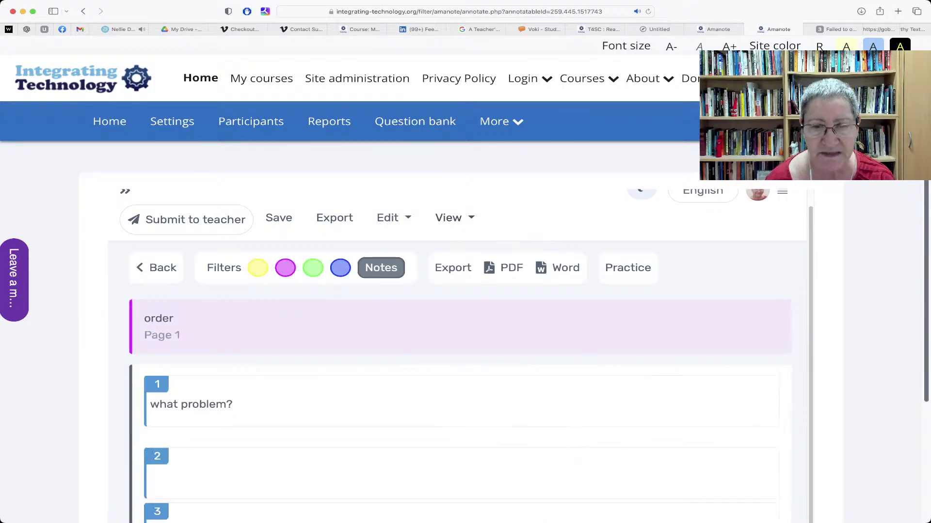
pyautogui.scroll(-1, 456, 355)
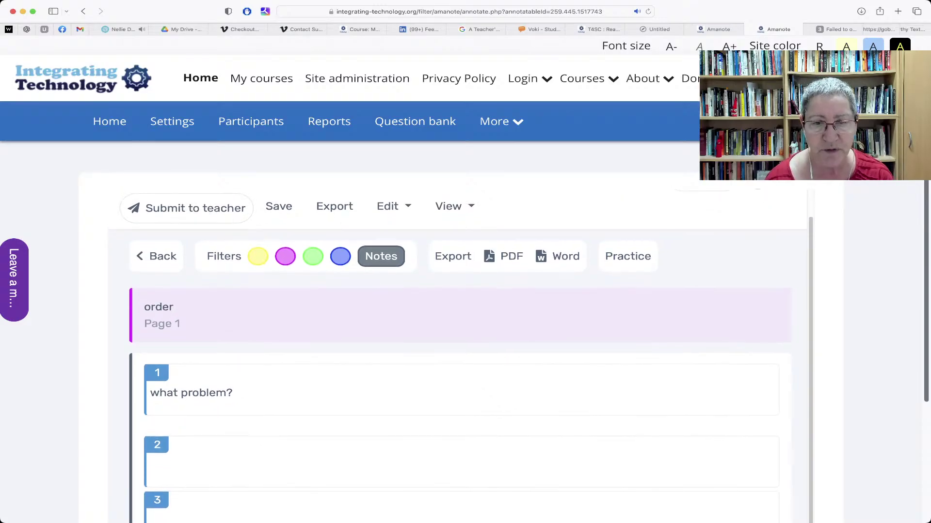
pyautogui.click(454, 206)
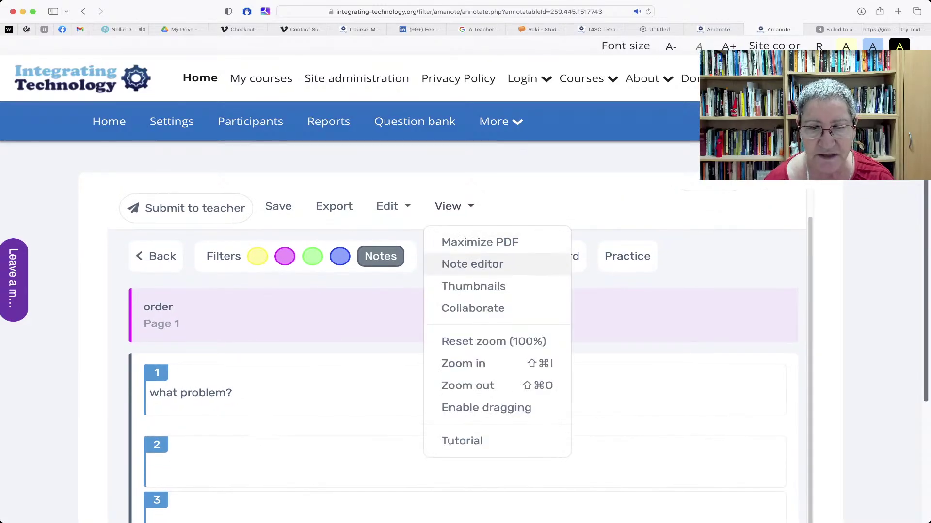
pyautogui.click(473, 264)
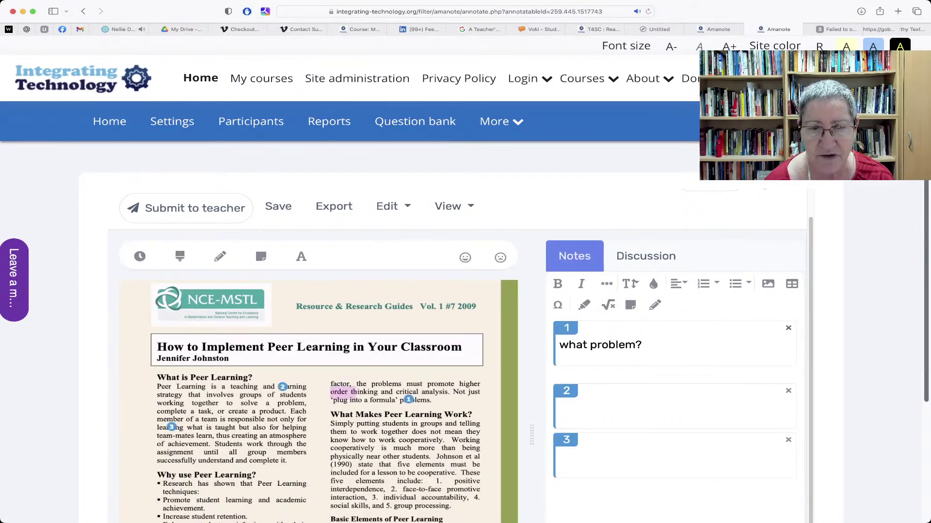
# - Open the collaborative discussion for page 1 of the article and examine the available post types
pyautogui.click(448, 206)
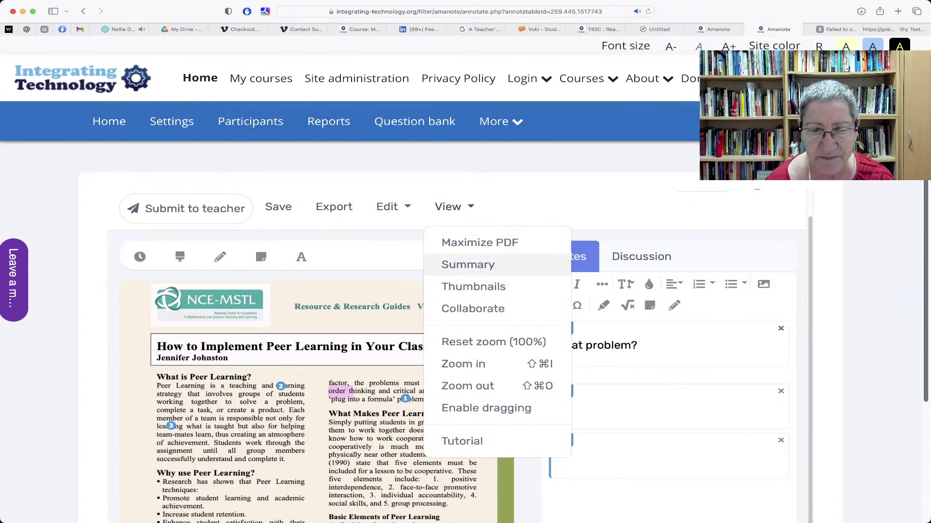
pyautogui.click(473, 309)
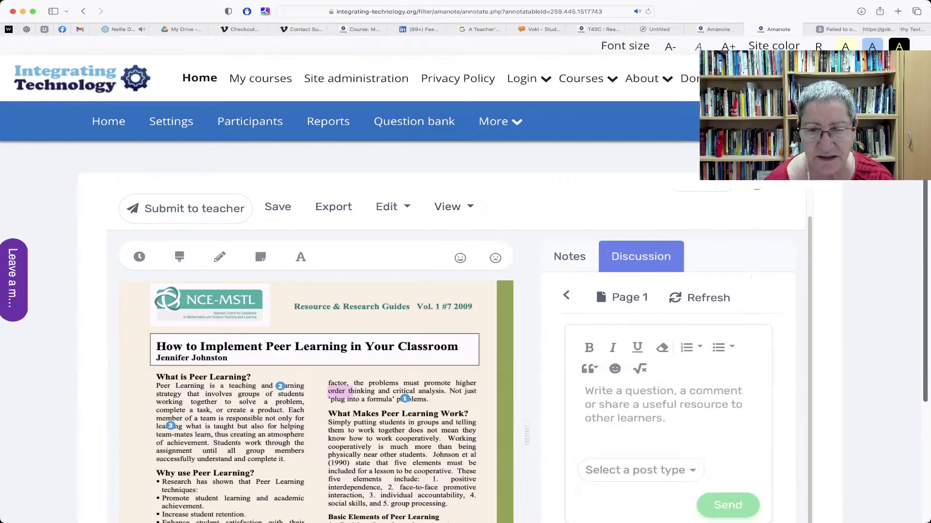
pyautogui.scroll(-3, 638, 347)
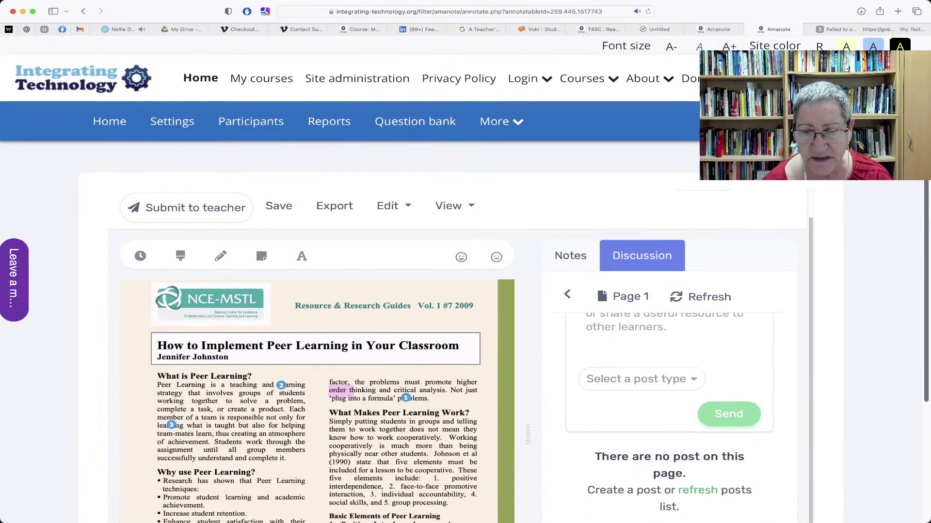
pyautogui.click(641, 380)
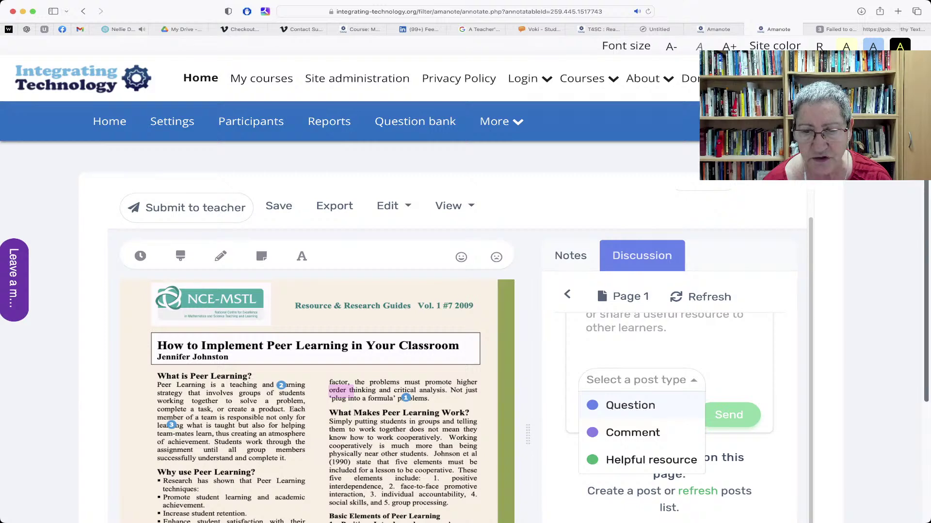
pyautogui.scroll(-2, 638, 388)
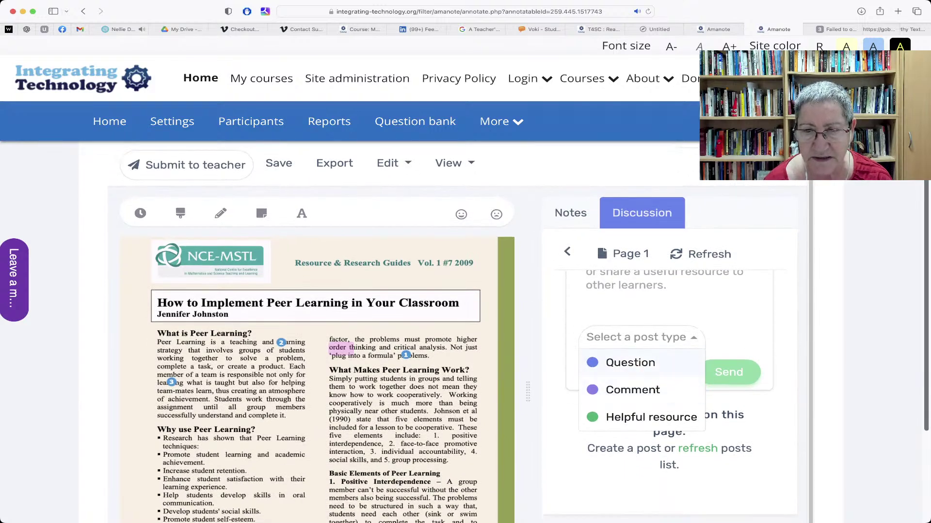
pyautogui.scroll(2, 669, 373)
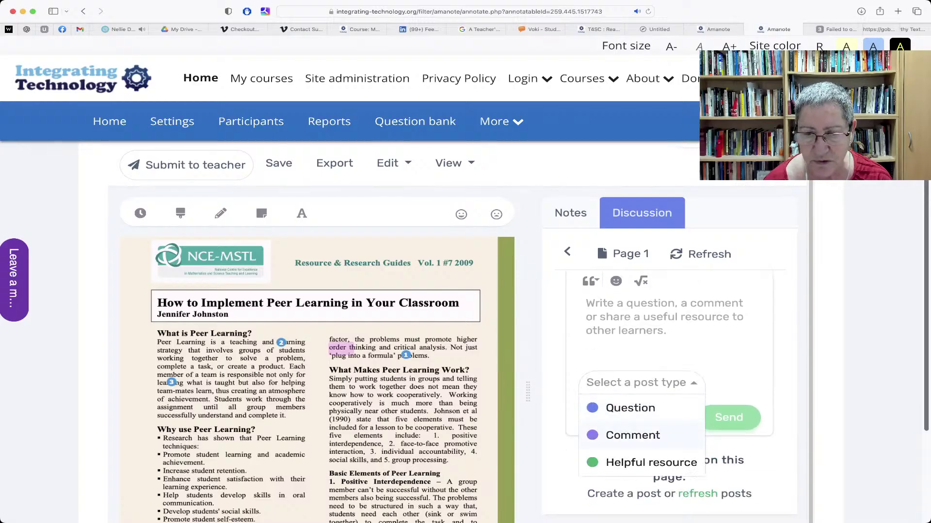
pyautogui.press('Escape')
pyautogui.scroll(-1, 669, 385)
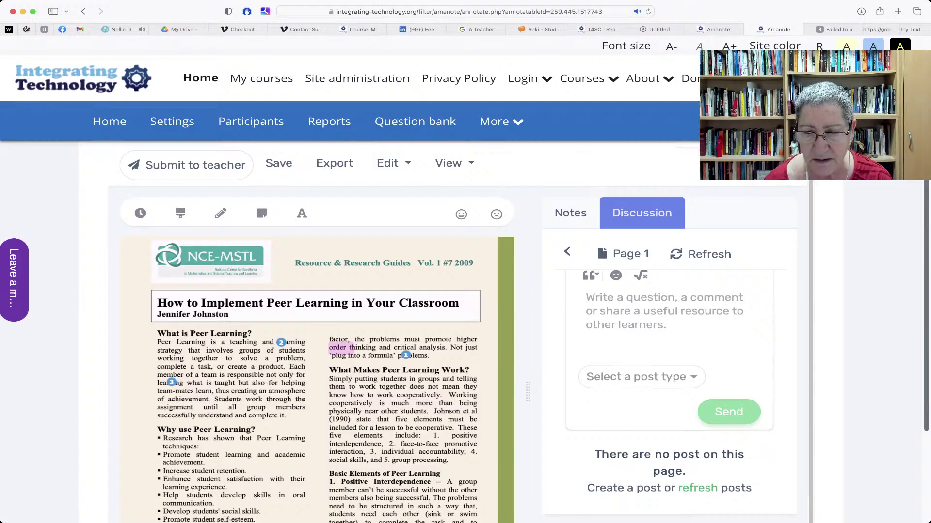
pyautogui.scroll(-2, 669, 383)
pyautogui.scroll(3, 669, 383)
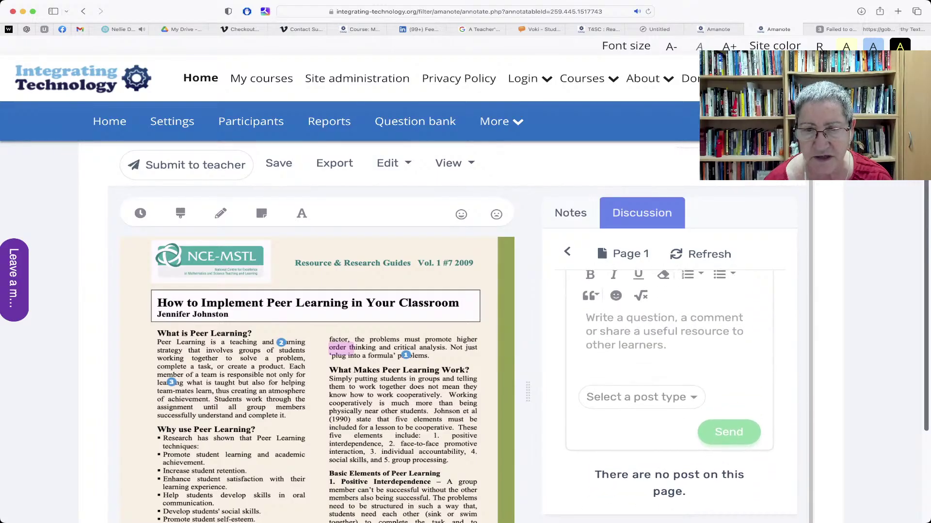
pyautogui.scroll(2, 669, 382)
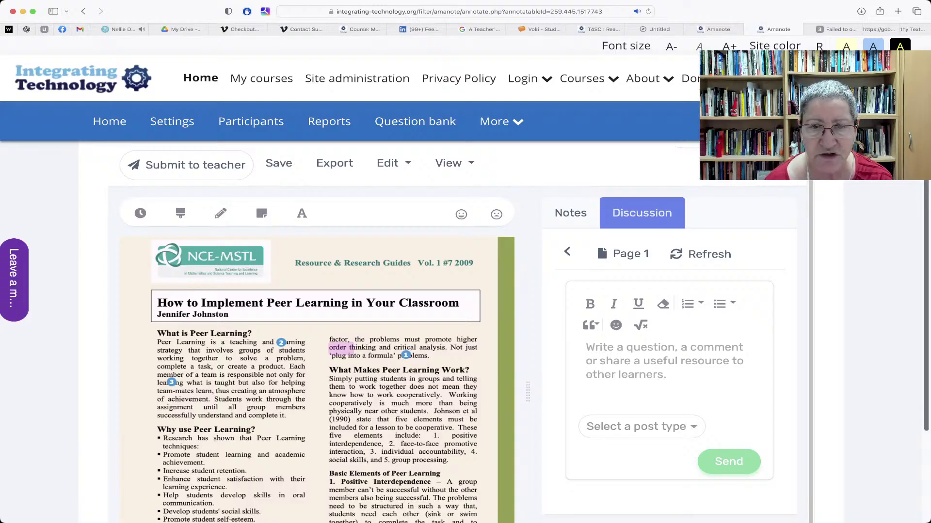
# - Return to the note editor and place an empty text annotation over the article's header
pyautogui.click(449, 163)
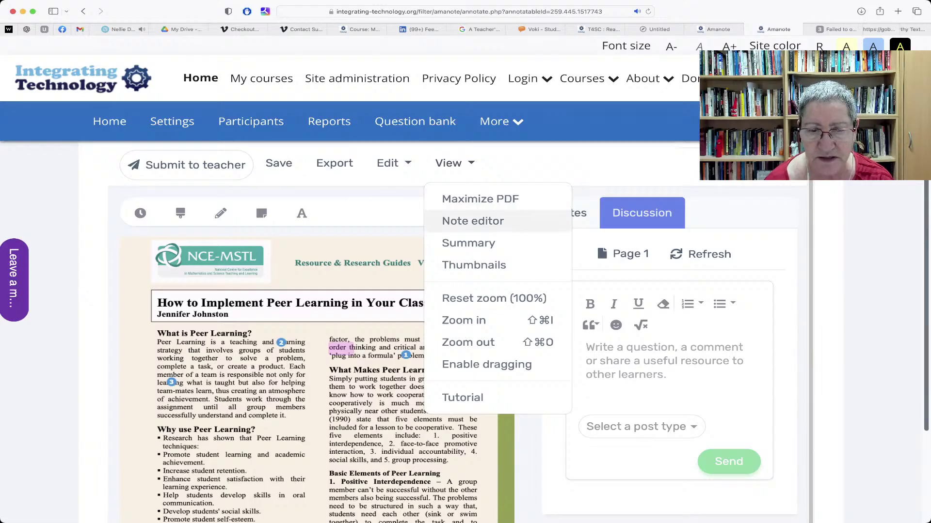
pyautogui.click(473, 221)
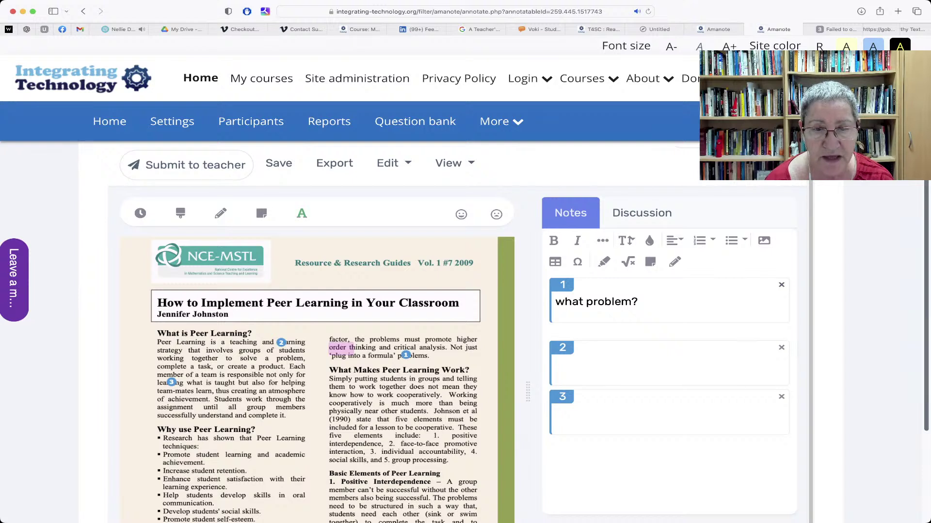
pyautogui.click(443, 262)
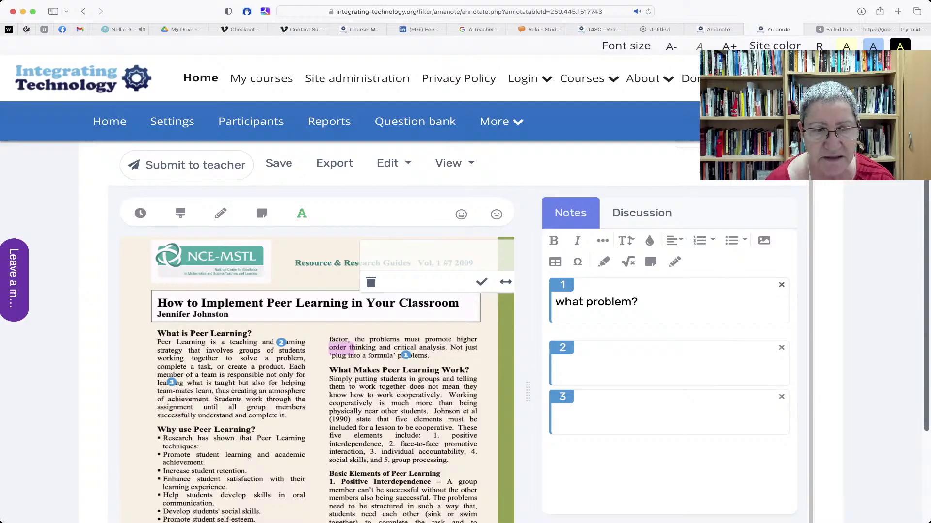
# - Add an empty note at the word "helping" in the article's "What is Peer Learning?" paragraph
pyautogui.click(261, 213)
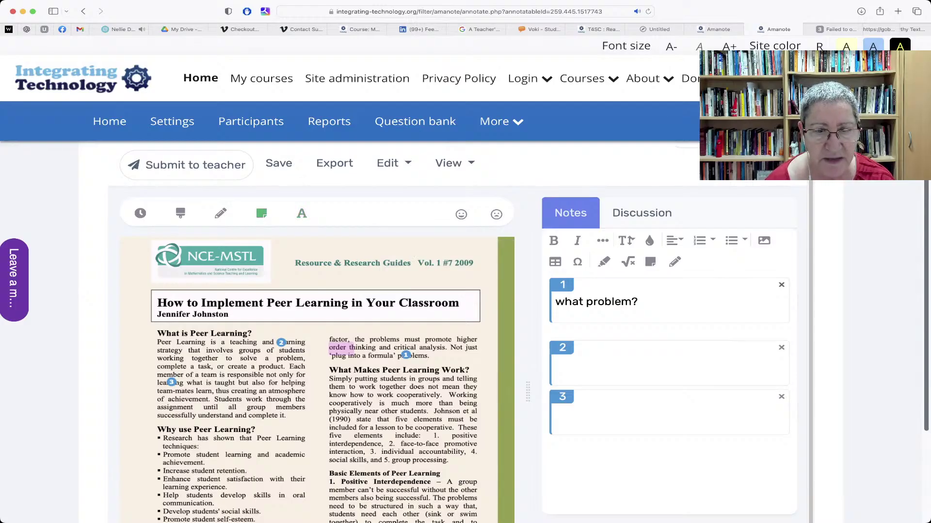
pyautogui.click(300, 384)
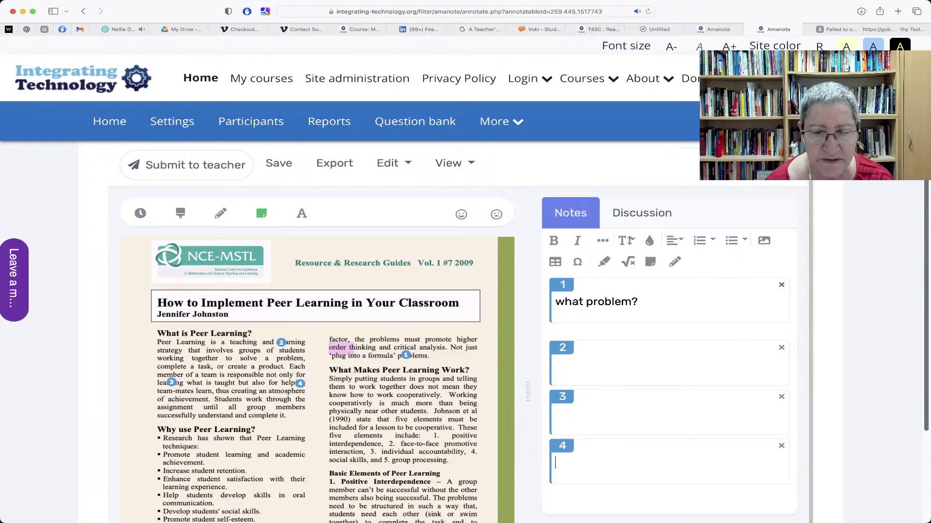
pyautogui.scroll(-3, 457, 339)
pyautogui.scroll(4, 457, 339)
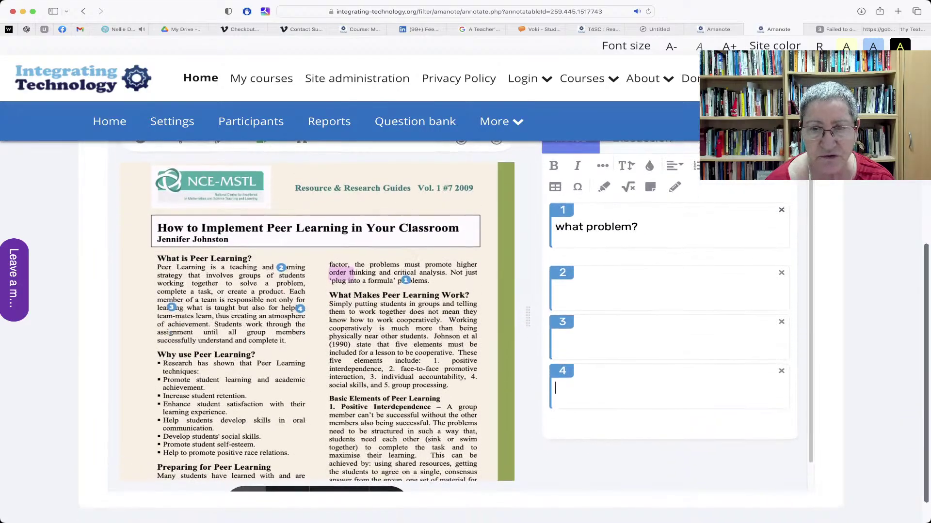
pyautogui.scroll(-1, 458, 353)
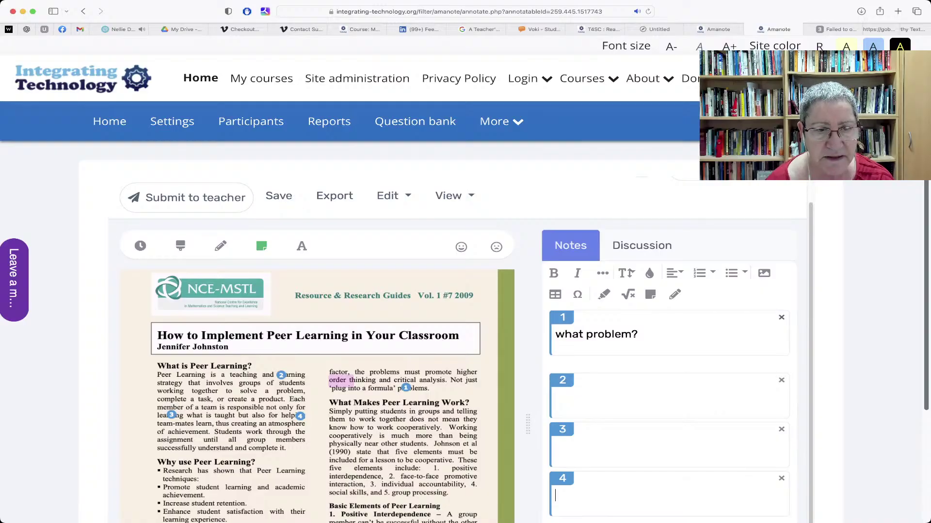
# - Examine the options of the Drawer, Freeform Highlighter and Time recorder tools
pyautogui.click(221, 245)
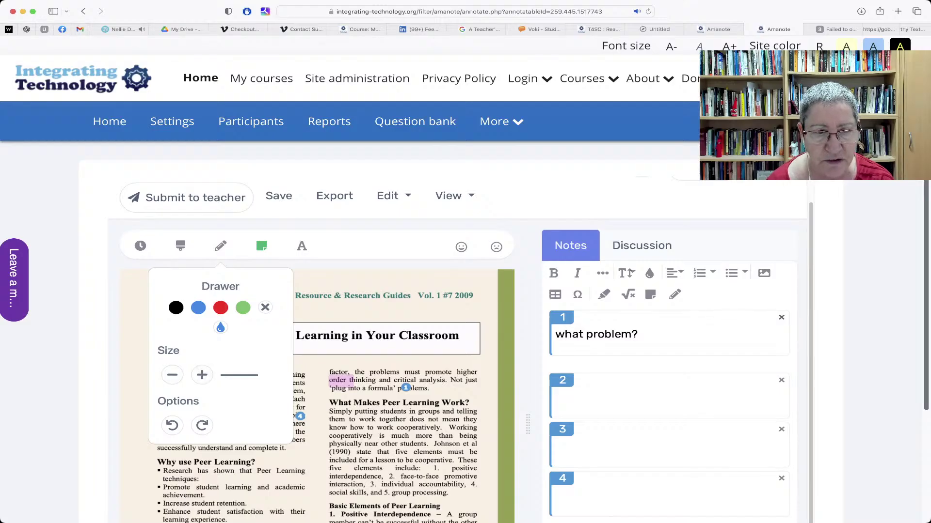
pyautogui.click(180, 246)
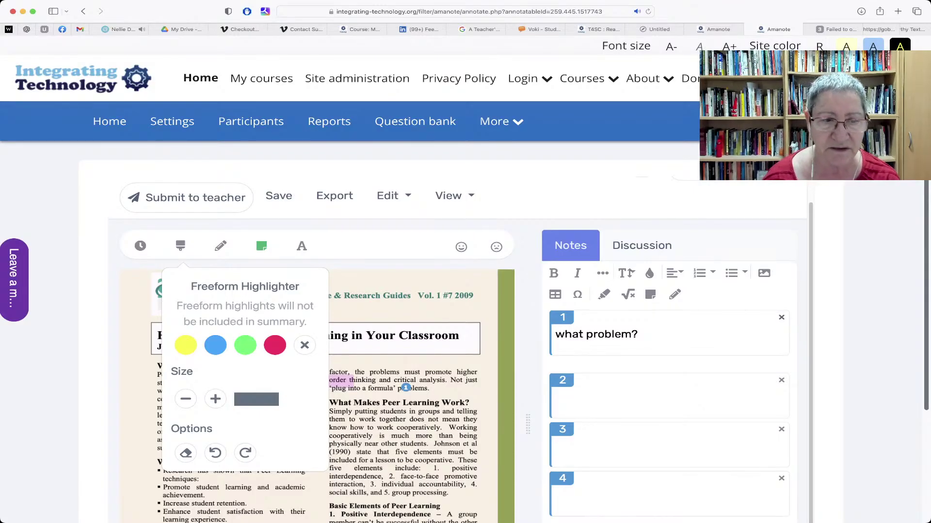
pyautogui.moveTo(140, 246)
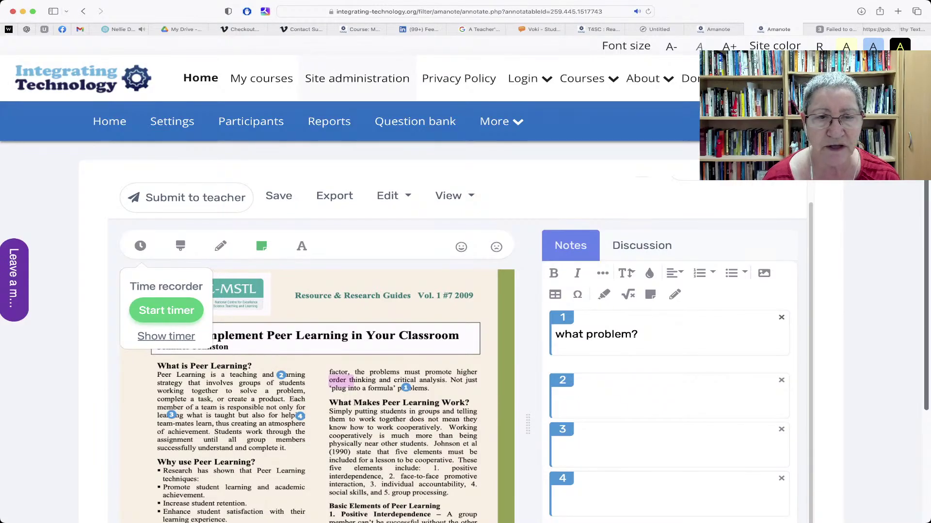
# - Search the Moodle site administration for "Amanote" and examine the Amanote filter settings
pyautogui.click(357, 78)
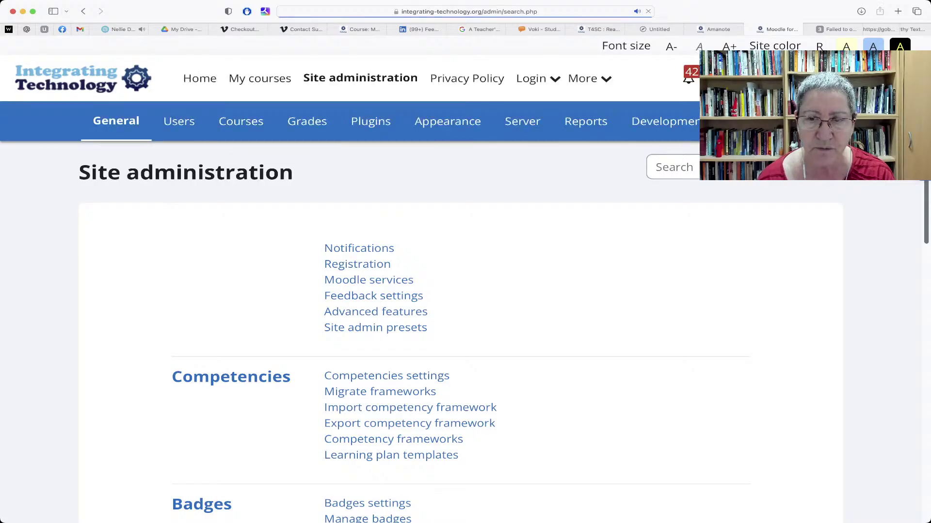
pyautogui.write('Amanot')
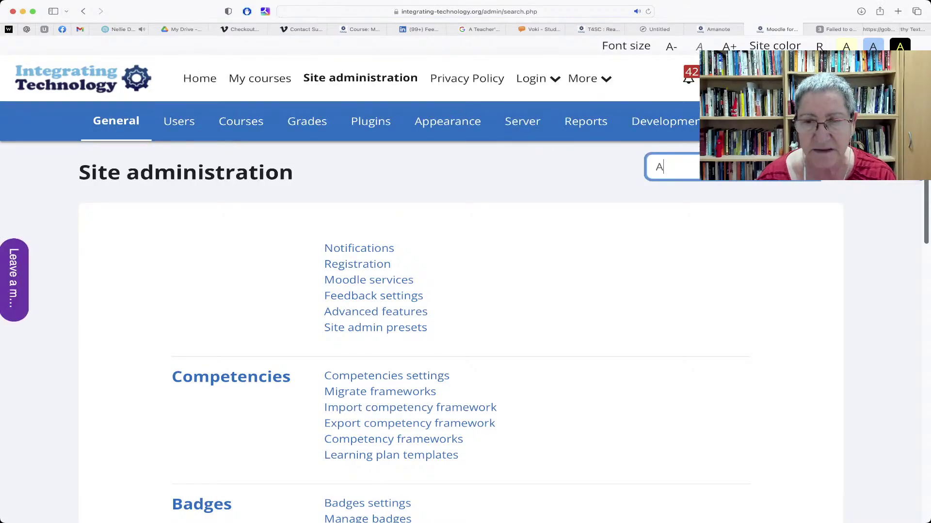
pyautogui.write('e')
pyautogui.press('Return')
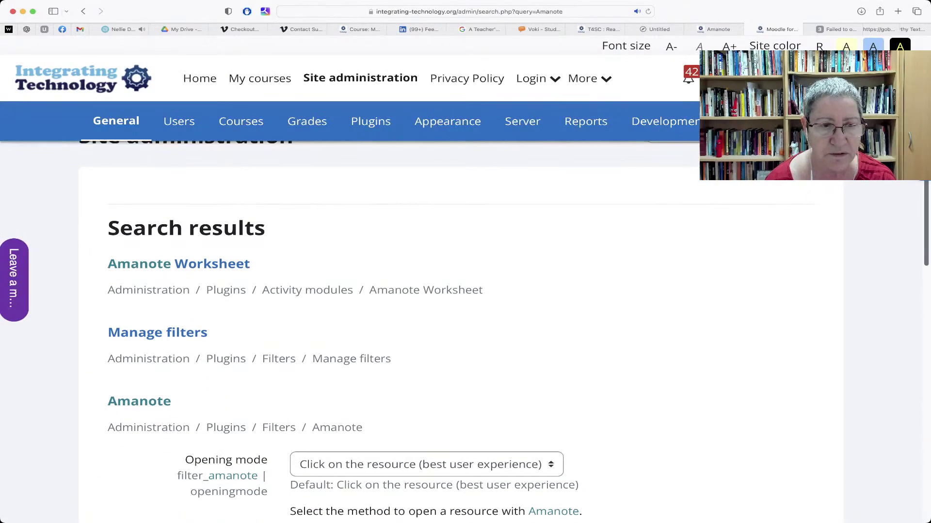
pyautogui.scroll(-5, 460, 330)
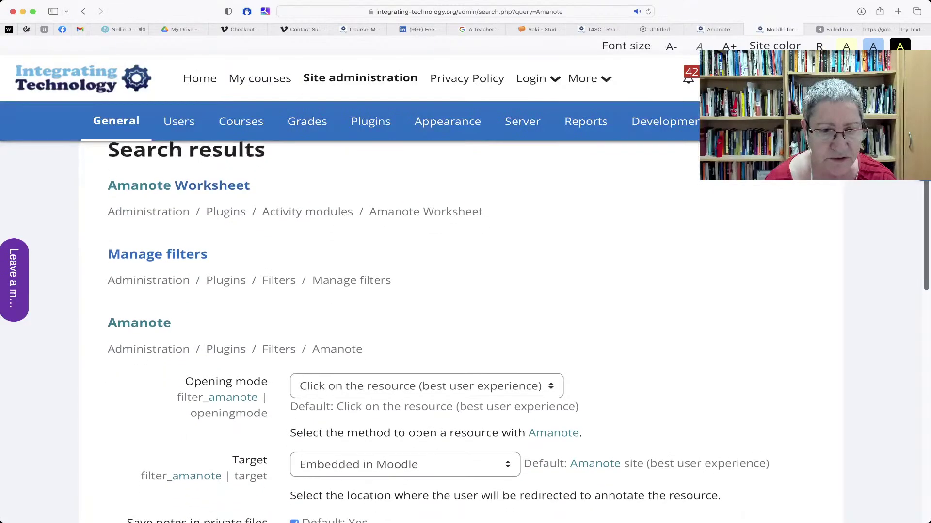
pyautogui.scroll(-3, 460, 330)
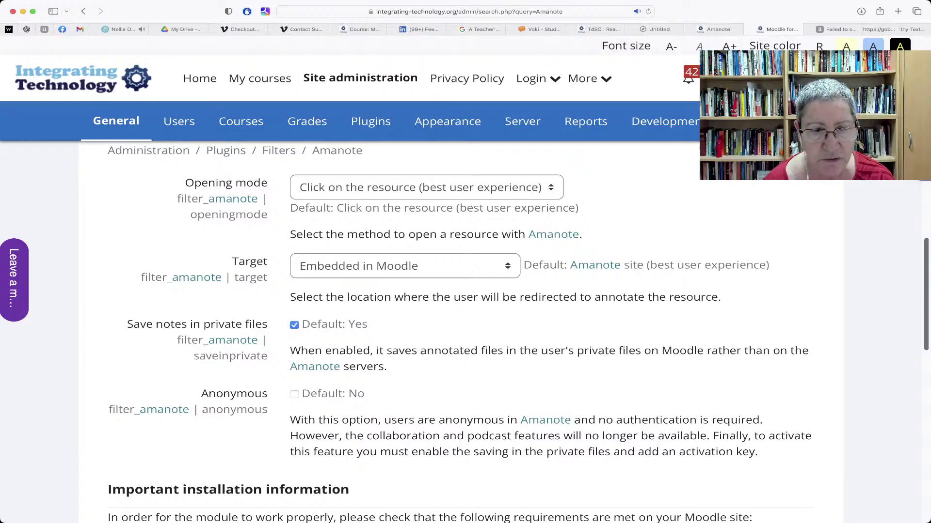
# - Check the Amanote filter's Target choices and read its important installation information
pyautogui.click(404, 265)
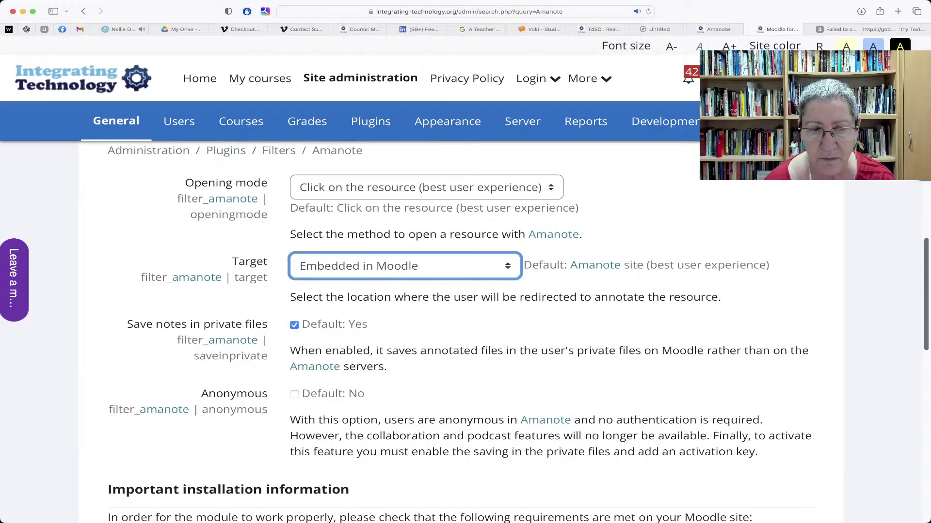
pyautogui.scroll(-1, 465, 329)
pyautogui.scroll(-4, 466, 330)
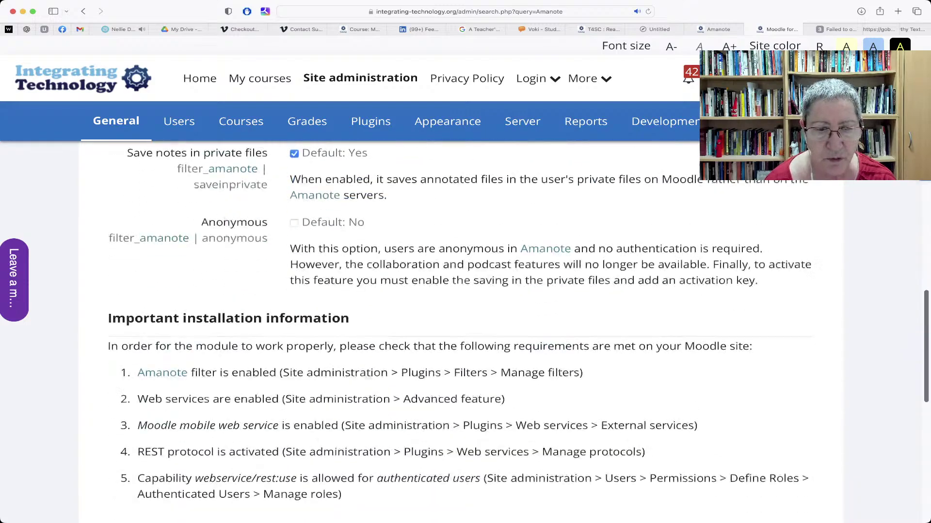
pyautogui.scroll(-3, 465, 330)
pyautogui.scroll(4, 465, 330)
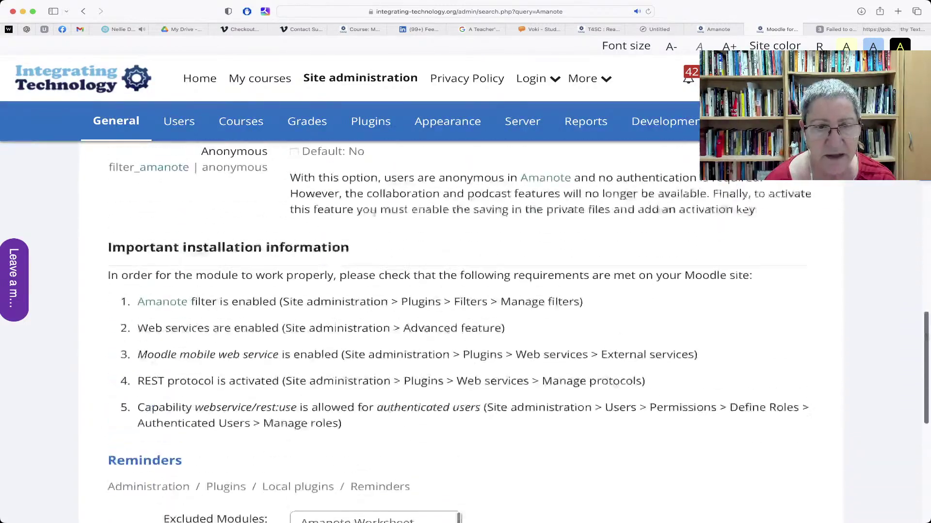
pyautogui.scroll(10, 466, 330)
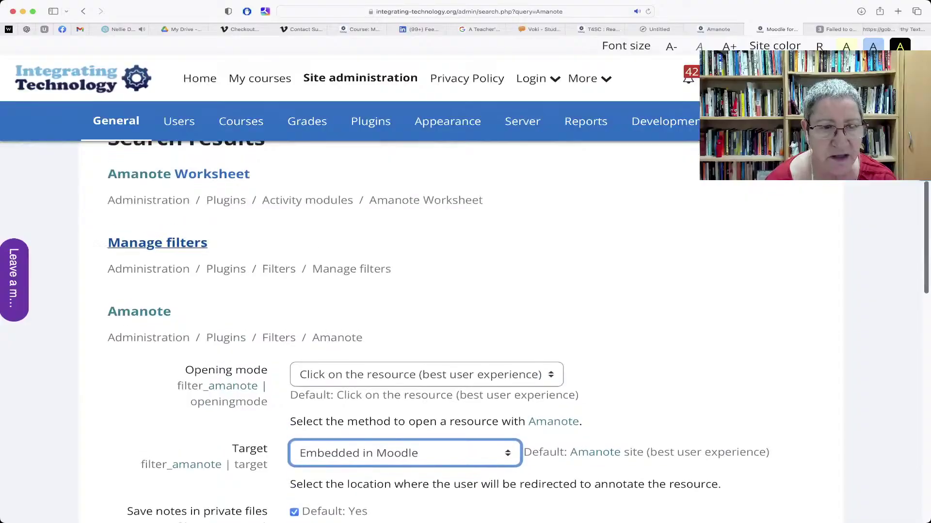
# - Open the Amanote Worksheet plugin settings and examine the activation key field, default activity values and installation requirements
pyautogui.click(194, 259)
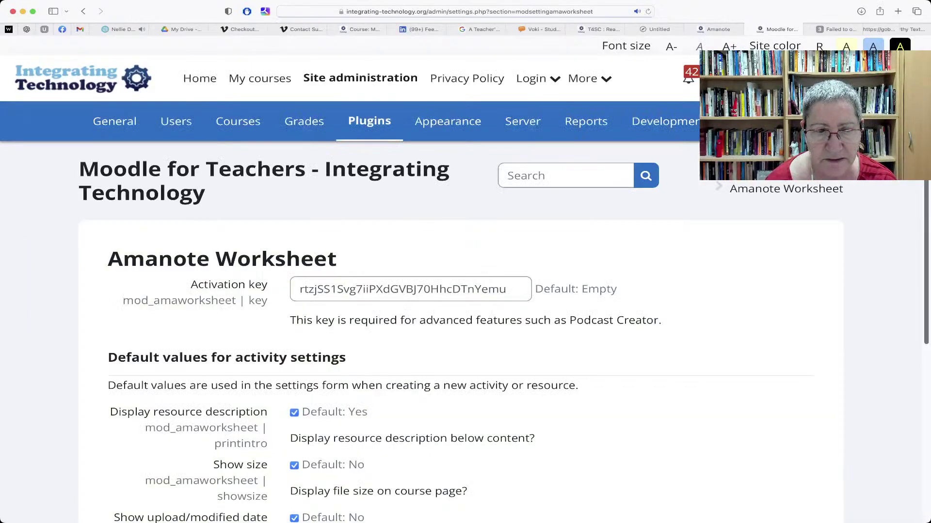
pyautogui.scroll(-1, 466, 329)
pyautogui.scroll(-7, 465, 329)
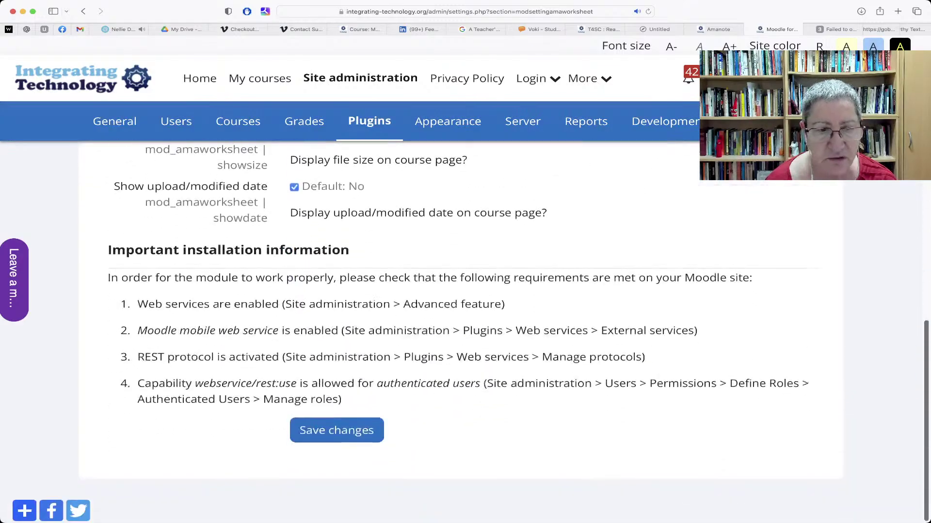
pyautogui.scroll(8, 465, 330)
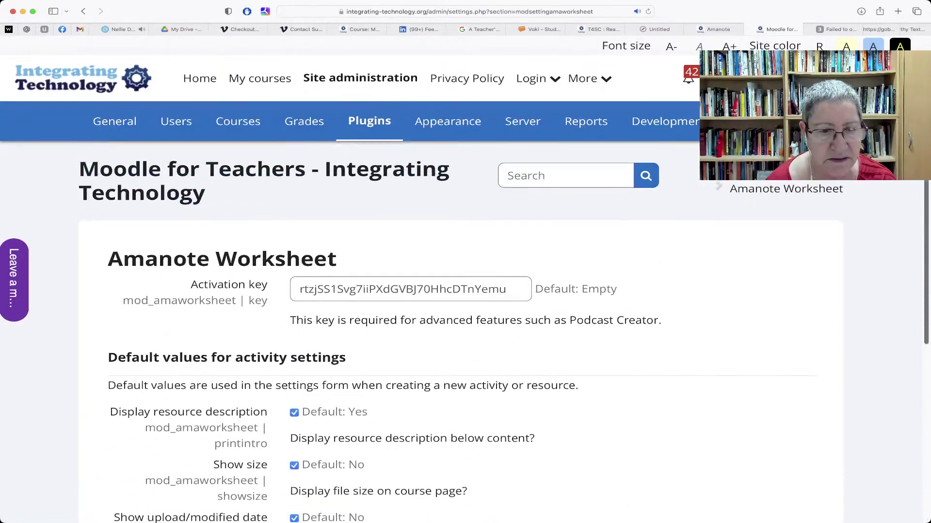
pyautogui.scroll(-2, 466, 329)
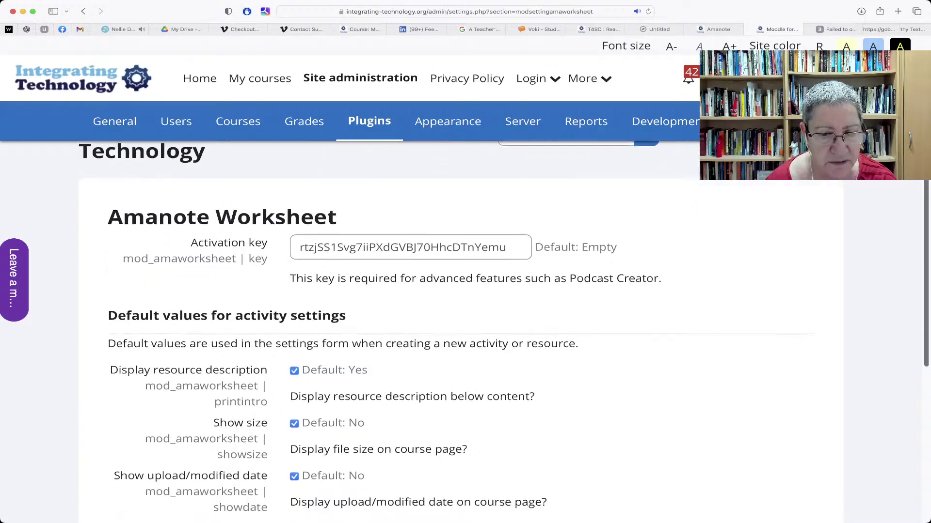
pyautogui.scroll(2, 465, 330)
pyautogui.scroll(1, 465, 330)
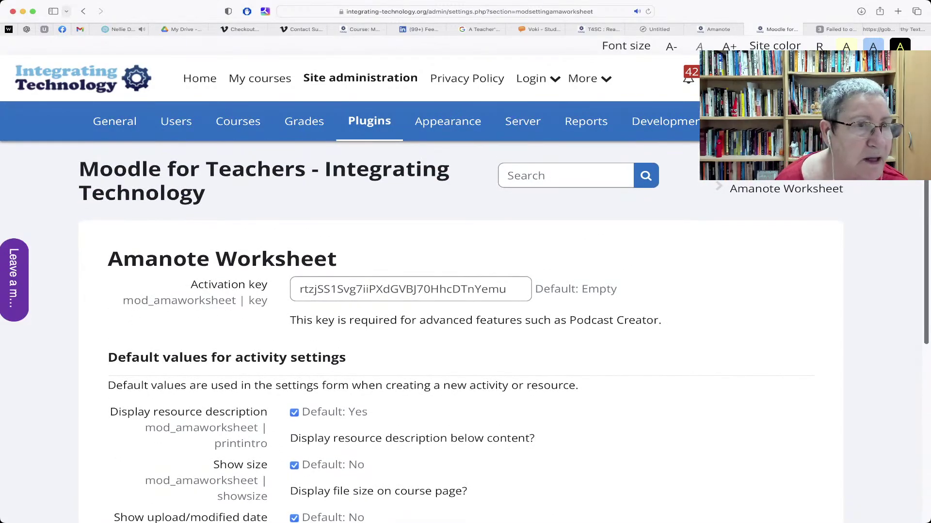
# - Return to the Amanote search results and examine the filter's Opening mode choices and the settings beneath it
pyautogui.click(82, 11)
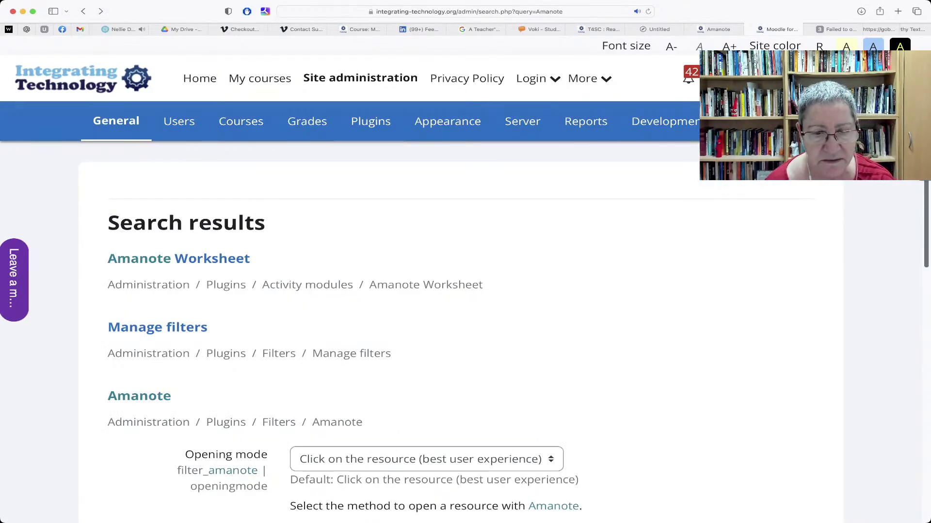
pyautogui.scroll(-5, 465, 329)
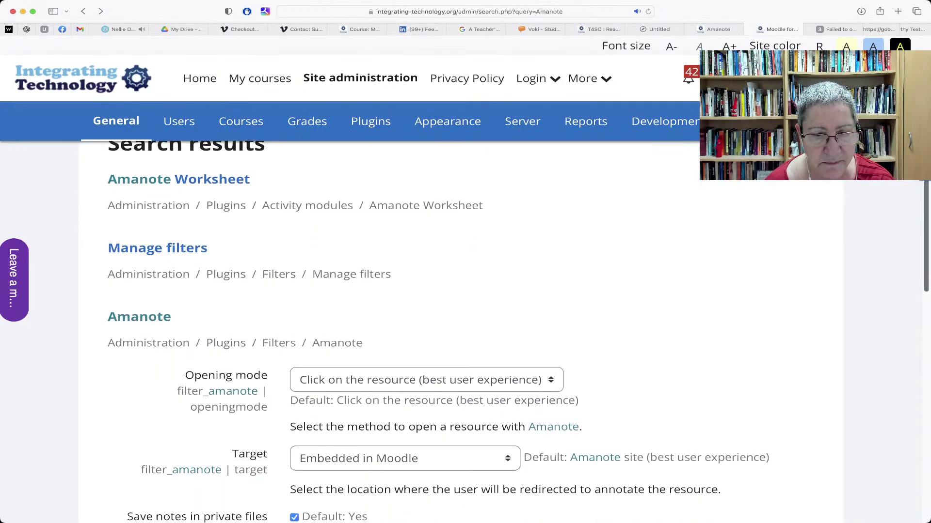
pyautogui.scroll(-7, 465, 330)
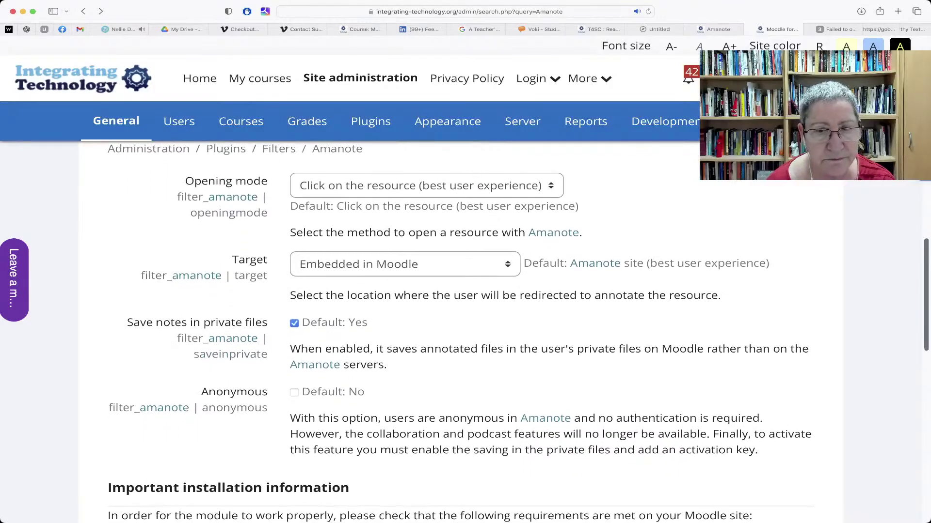
pyautogui.click(426, 186)
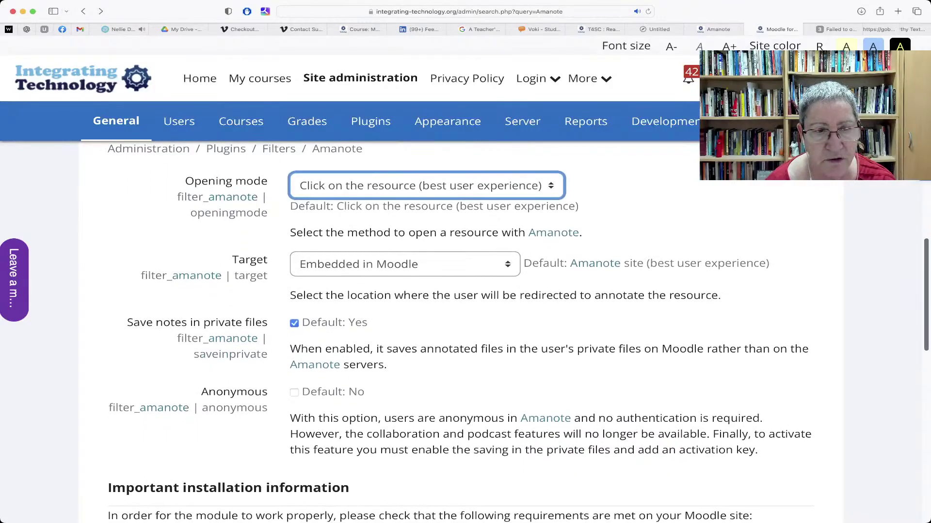
pyautogui.scroll(1, 465, 335)
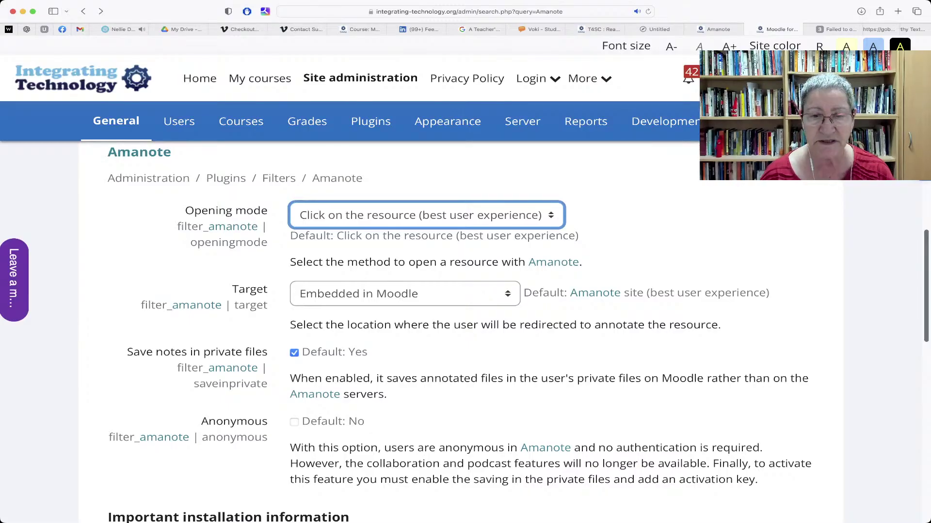
pyautogui.scroll(1, 466, 335)
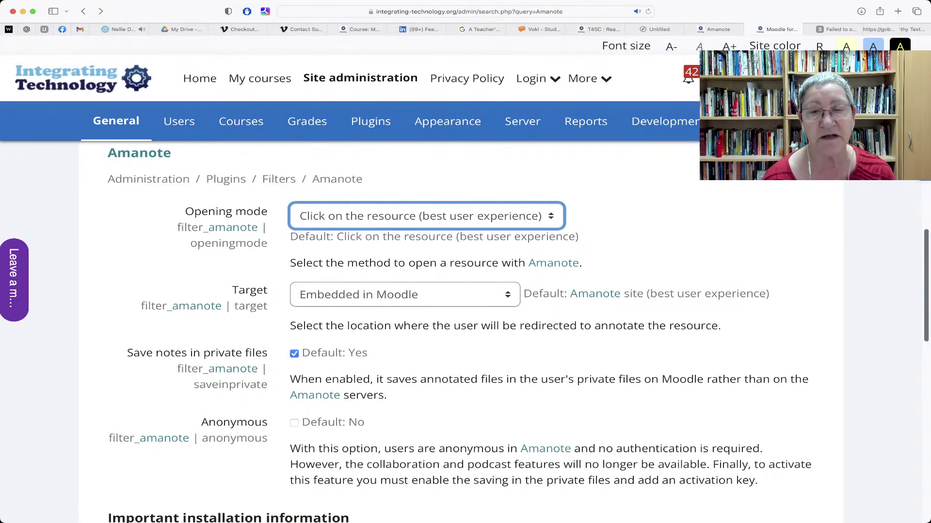
pyautogui.scroll(1, 465, 334)
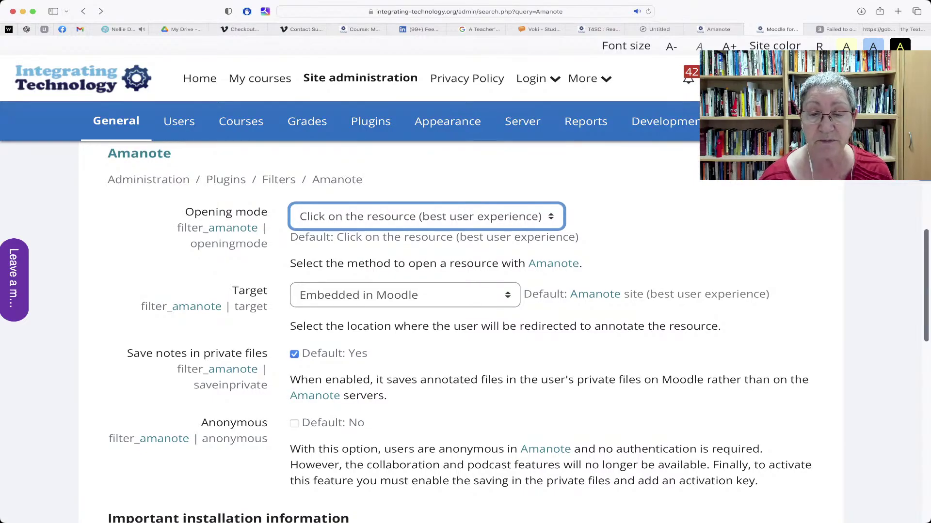
pyautogui.scroll(1, 465, 334)
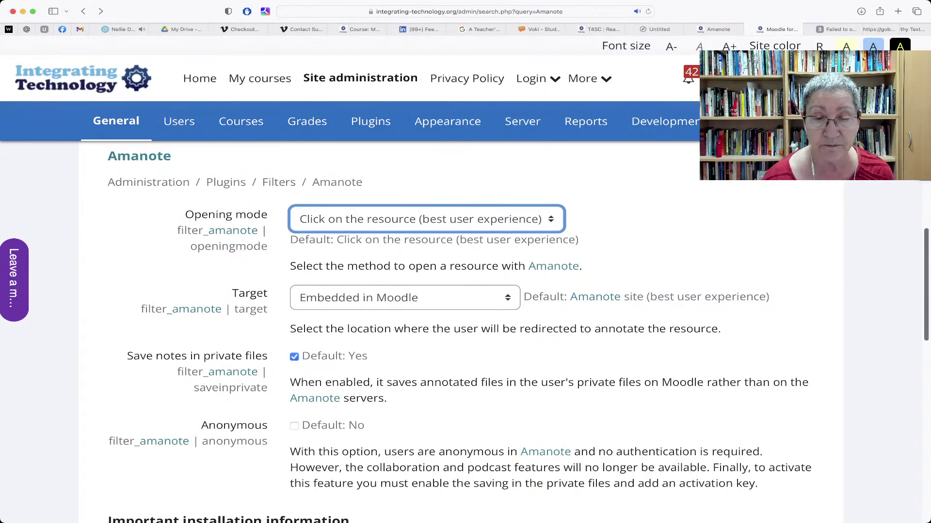
pyautogui.scroll(-2, 466, 334)
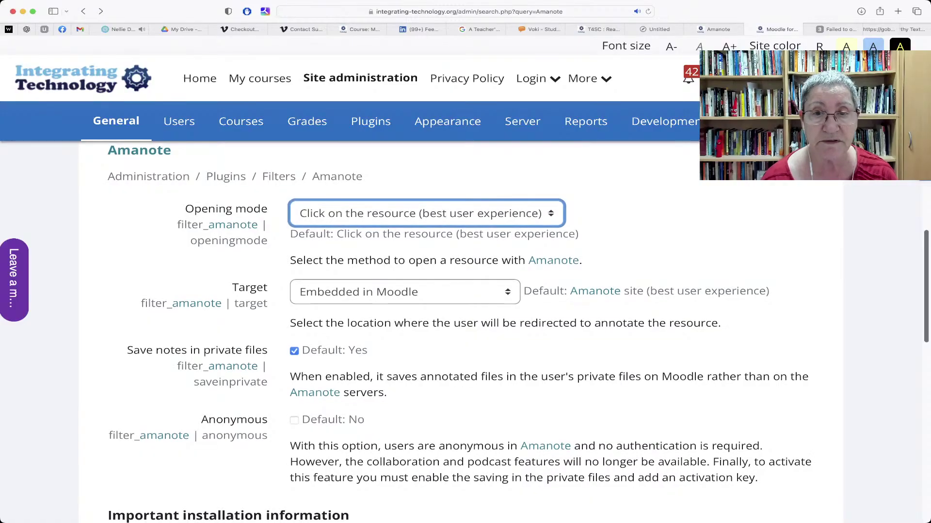
pyautogui.scroll(1, 465, 334)
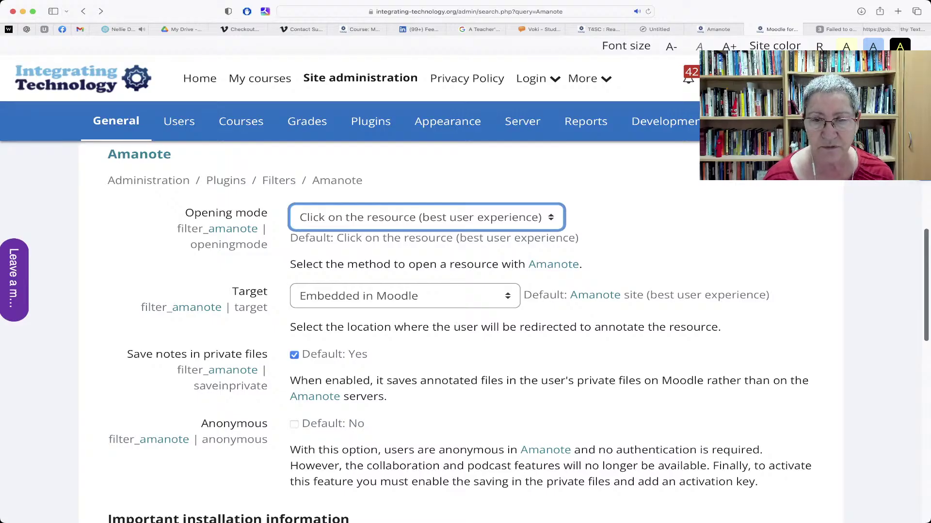
pyautogui.scroll(1, 461, 332)
pyautogui.scroll(-1, 460, 332)
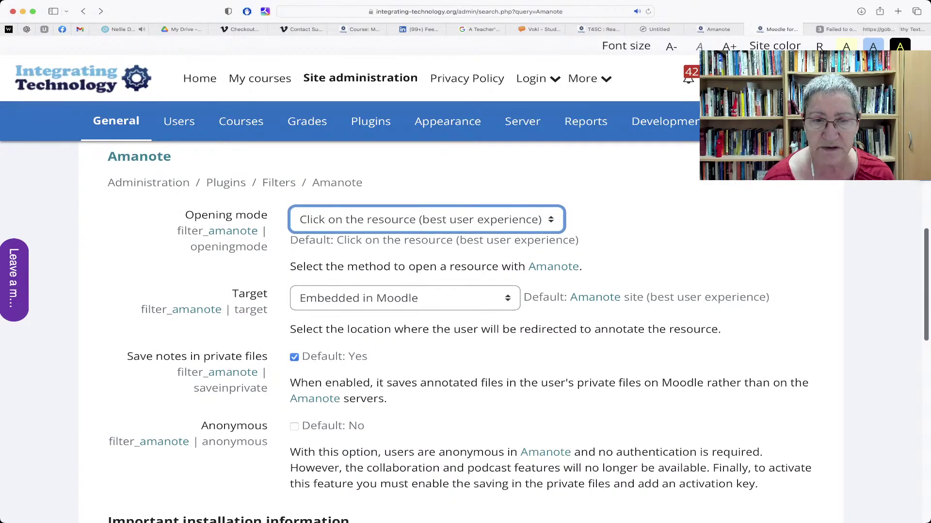
pyautogui.scroll(1, 461, 332)
pyautogui.scroll(1, 461, 332)
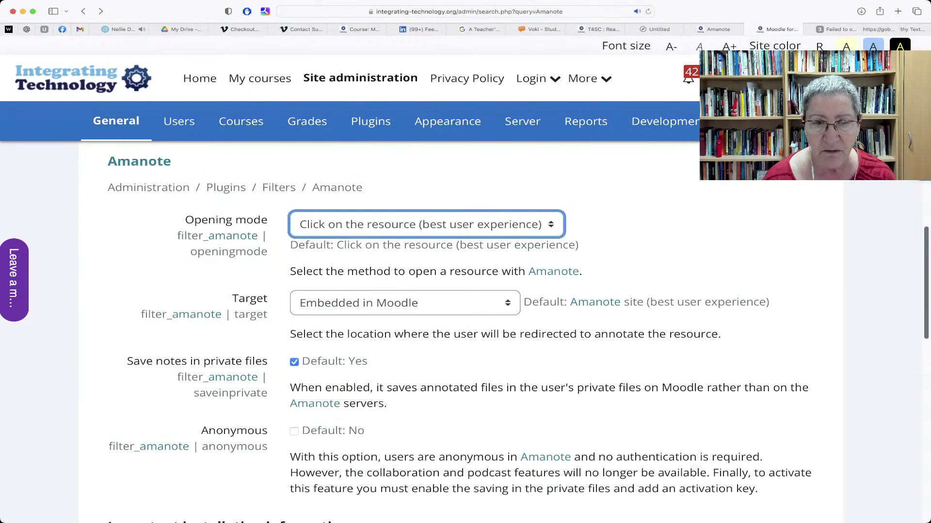
pyautogui.scroll(-1, 465, 330)
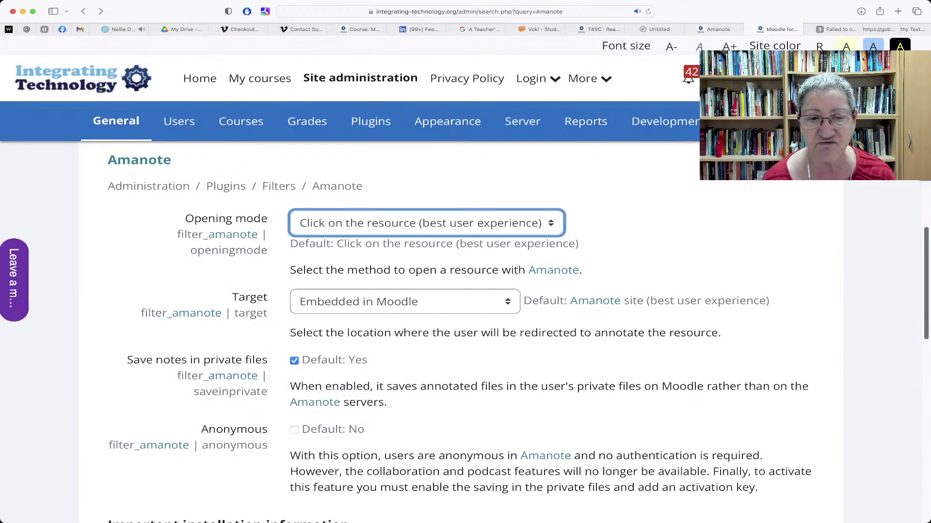
pyautogui.scroll(-3, 461, 332)
# - Go to the list of own courses and open the "Tools for Student Collaboration" course
pyautogui.scroll(9, 461, 332)
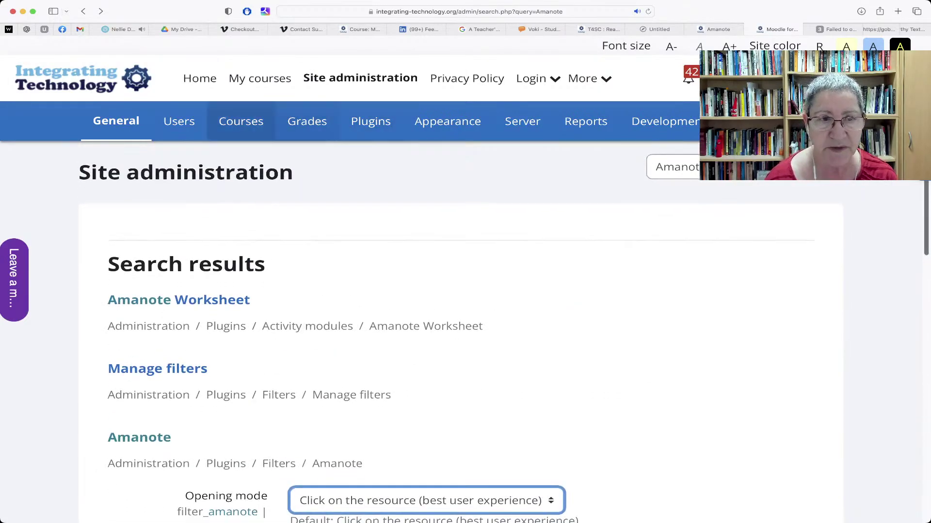
pyautogui.click(260, 78)
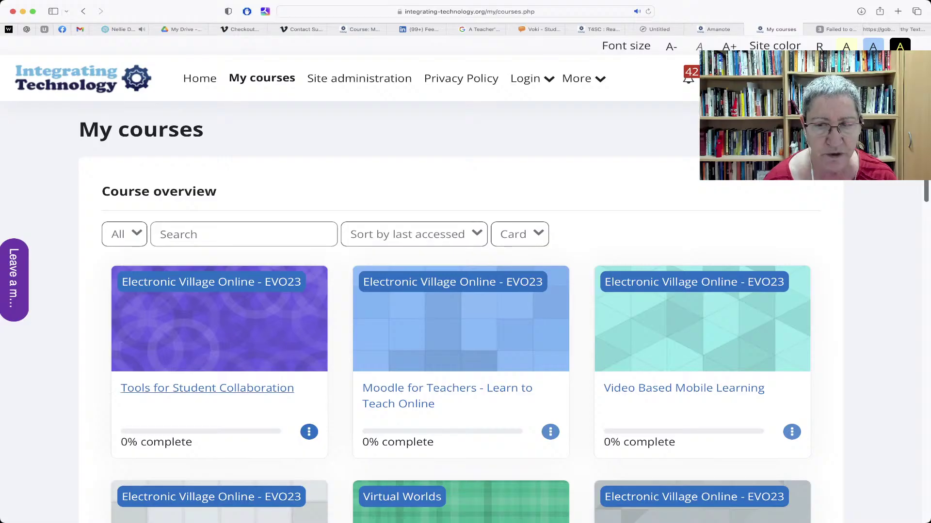
pyautogui.click(207, 389)
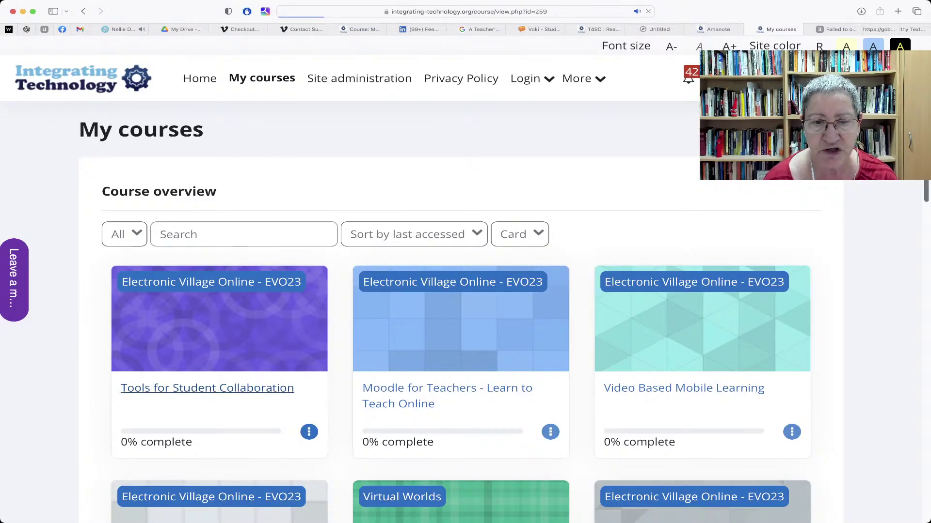
# - Open the Week 1 folder "Read the 2 articles on Peer Learning" and bring up the Amanote options for one of its PDFs
pyautogui.scroll(-10, 461, 331)
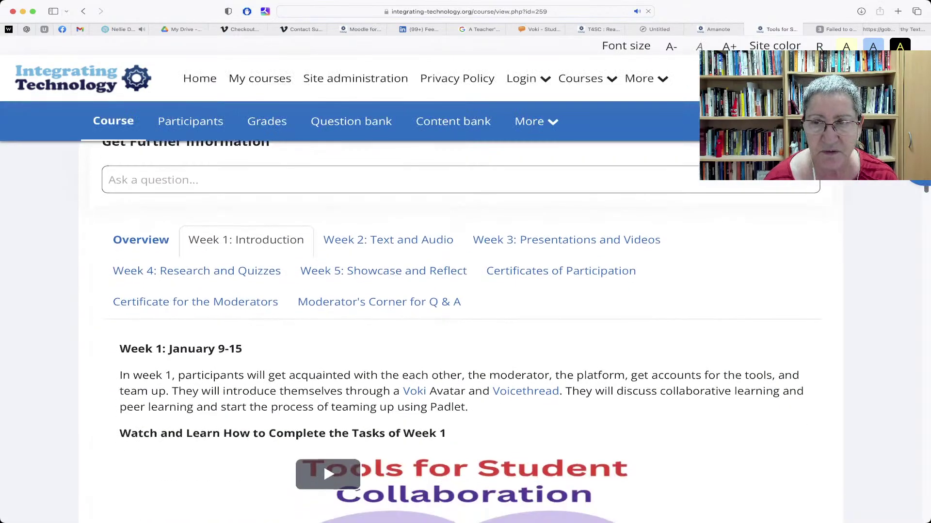
pyautogui.scroll(-15, 461, 332)
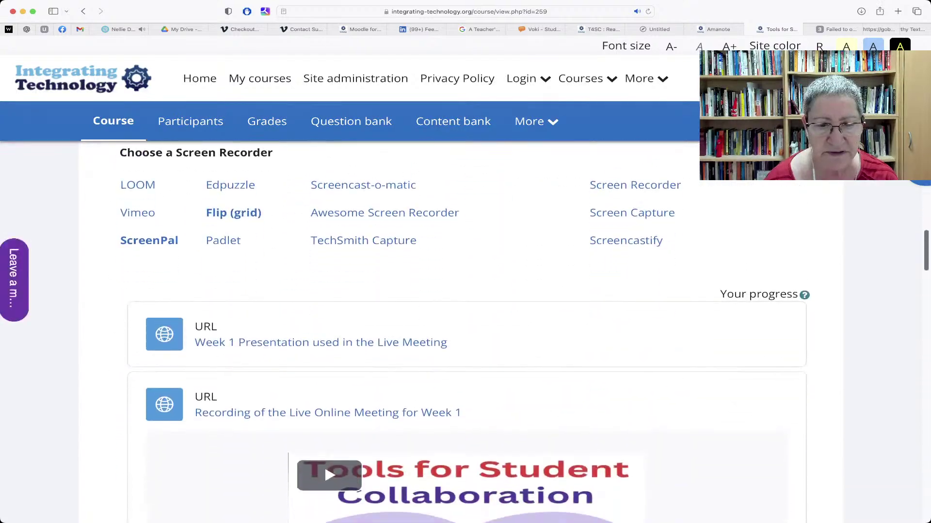
pyautogui.scroll(-1, 461, 331)
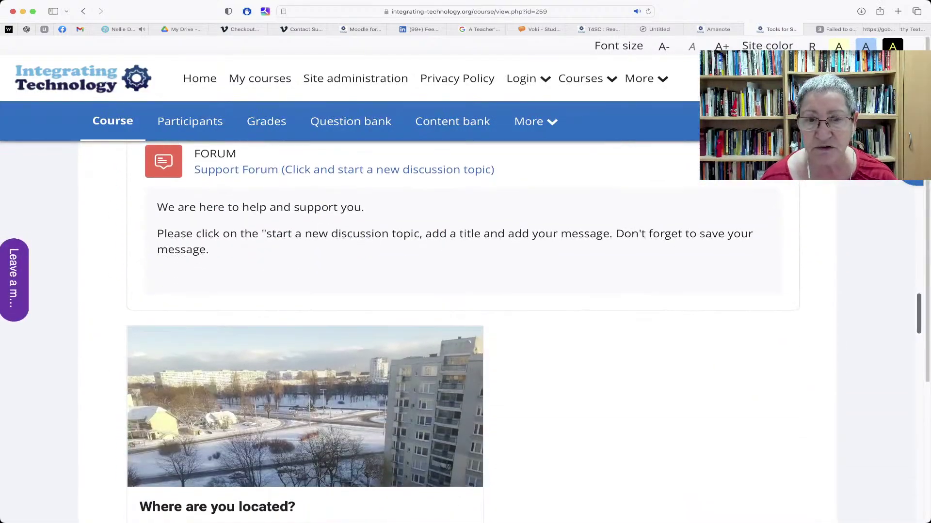
pyautogui.scroll(-12, 461, 331)
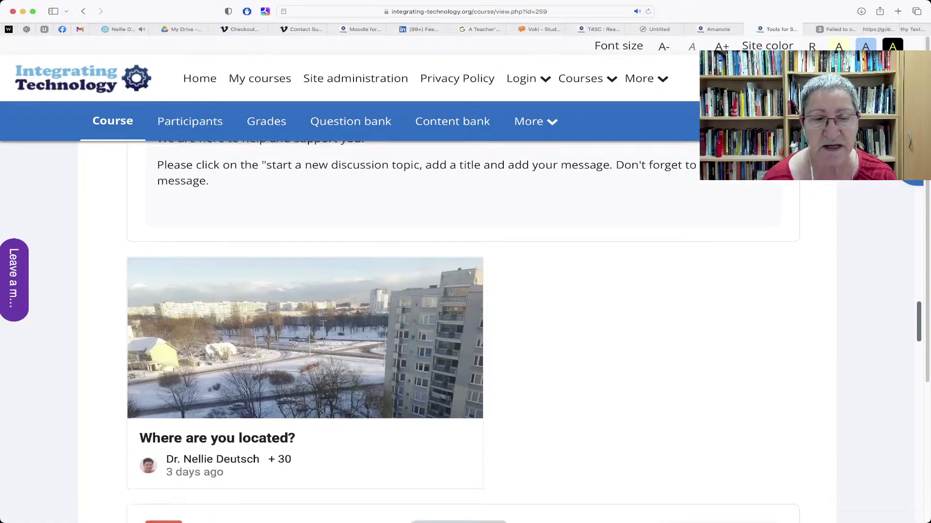
pyautogui.scroll(-10, 461, 331)
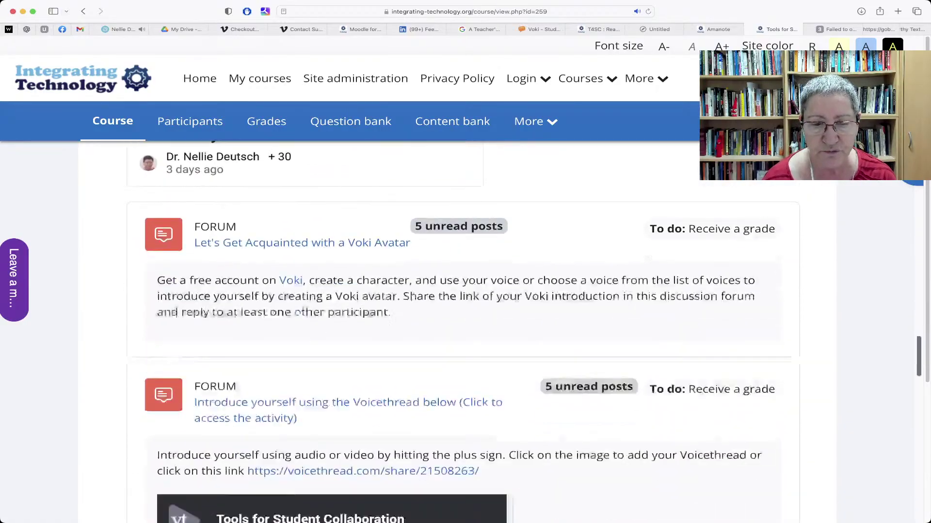
pyautogui.scroll(-4, 461, 332)
pyautogui.scroll(-20, 461, 331)
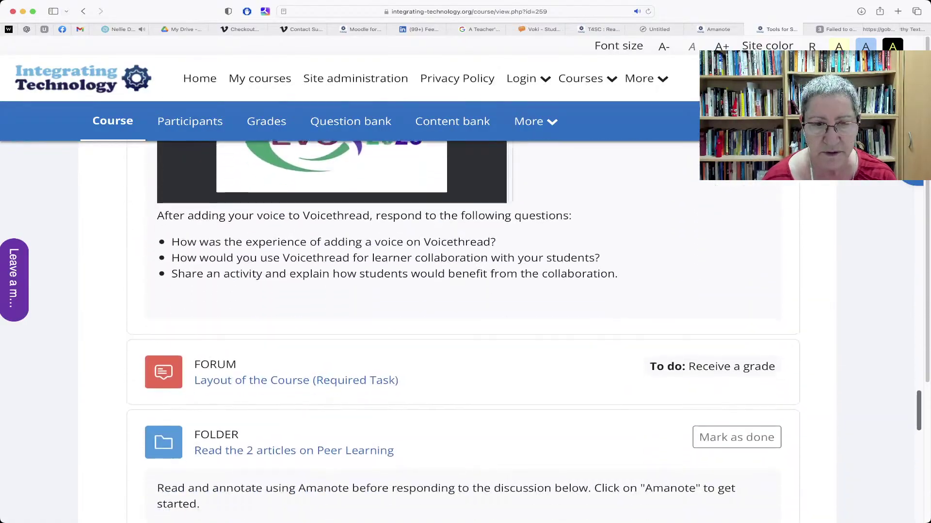
pyautogui.scroll(-5, 461, 332)
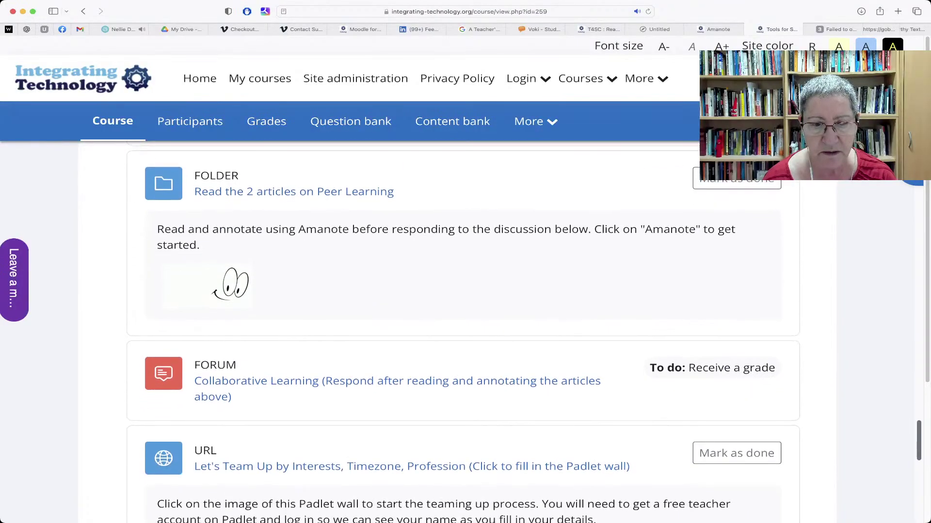
pyautogui.scroll(8, 461, 332)
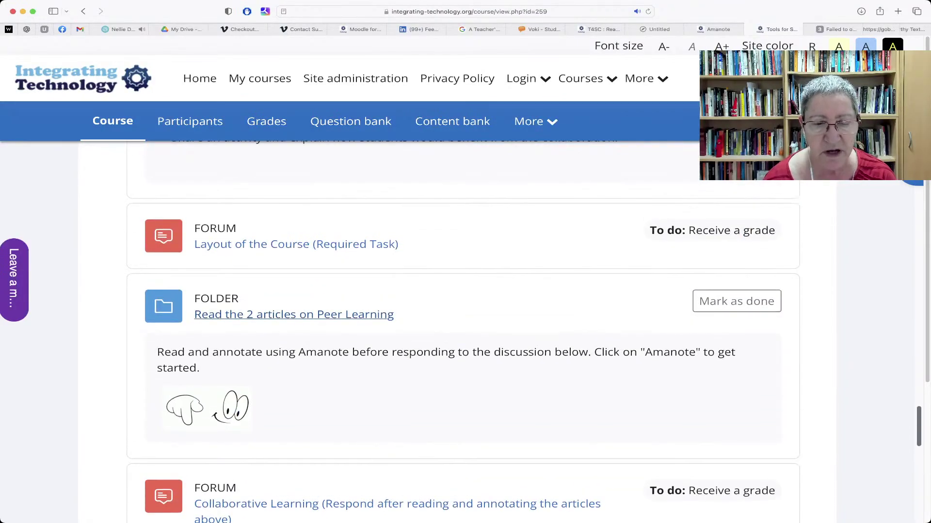
pyautogui.click(294, 314)
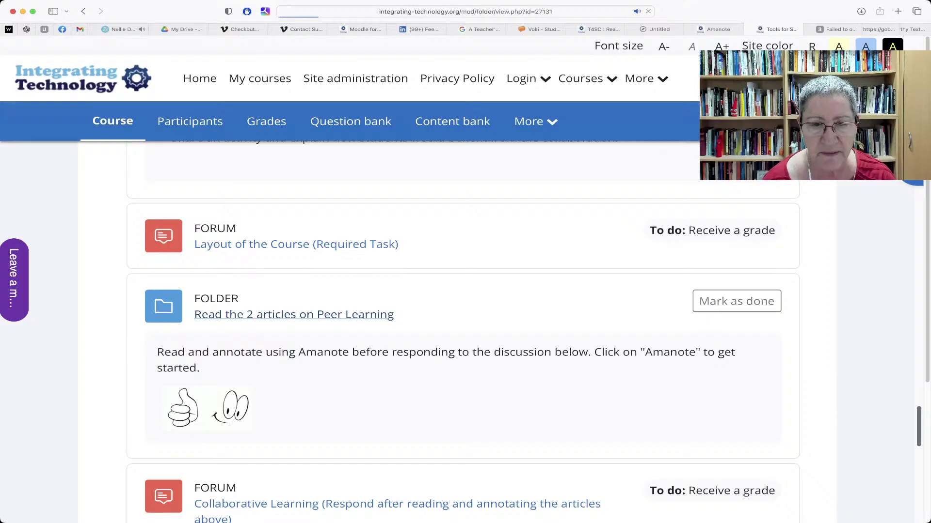
pyautogui.scroll(-3, 461, 310)
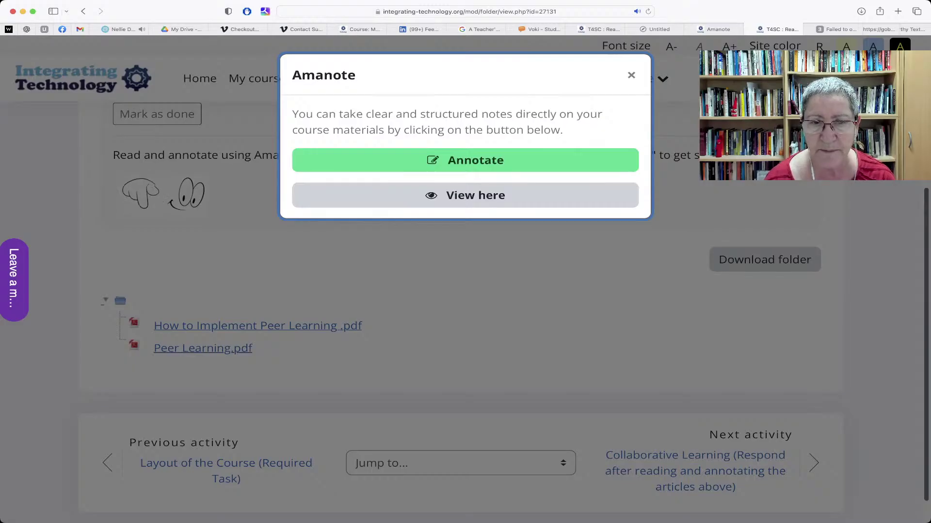
# - Open the PDF for annotation, maximize it within the annotation page and check the other view options
pyautogui.press('Return')
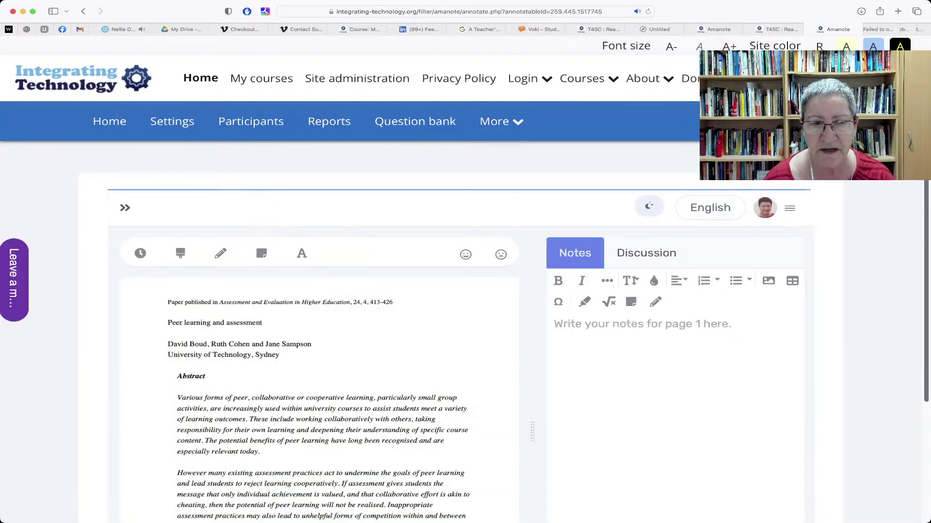
pyautogui.scroll(-4, 318, 398)
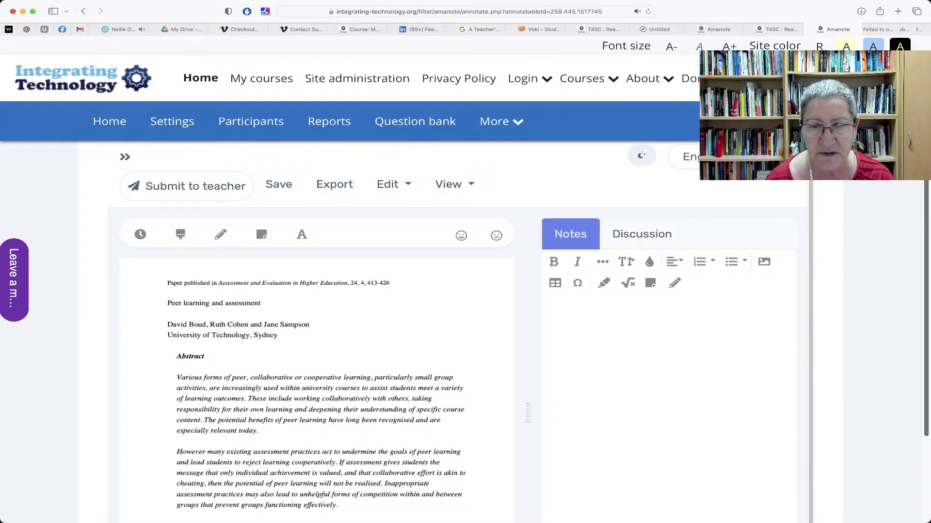
pyautogui.click(455, 184)
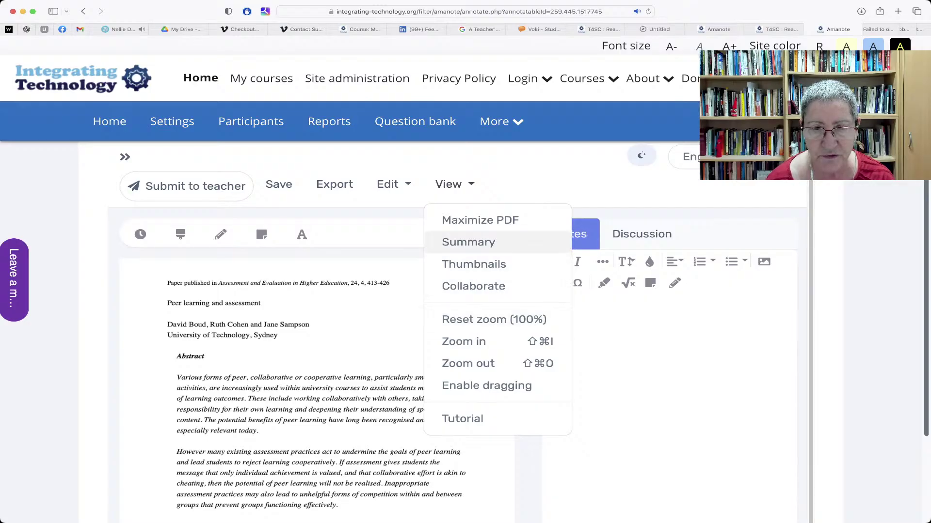
pyautogui.click(479, 220)
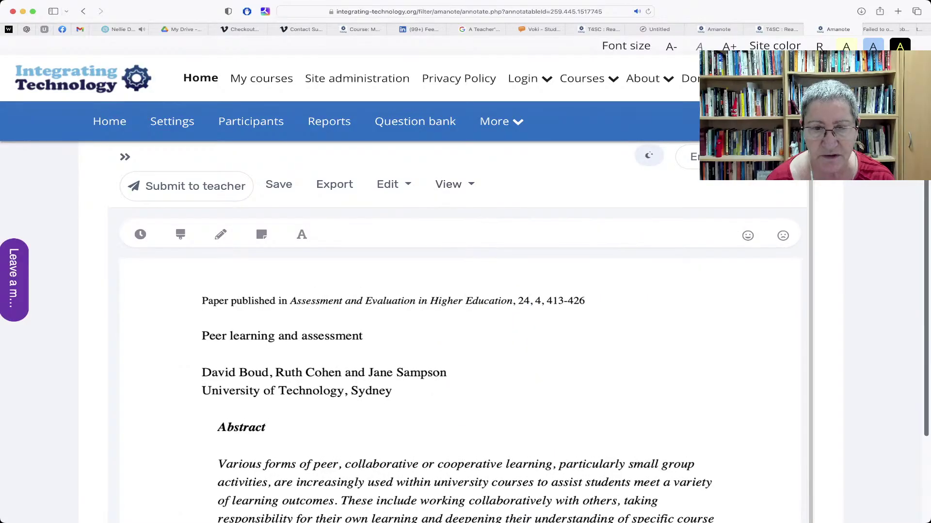
pyautogui.scroll(-2, 460, 388)
pyautogui.scroll(3, 459, 388)
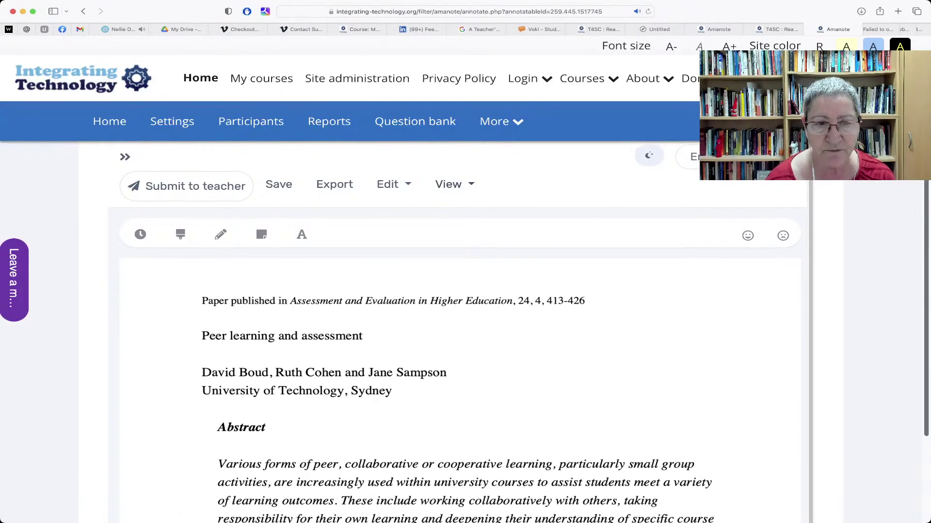
pyautogui.click(454, 184)
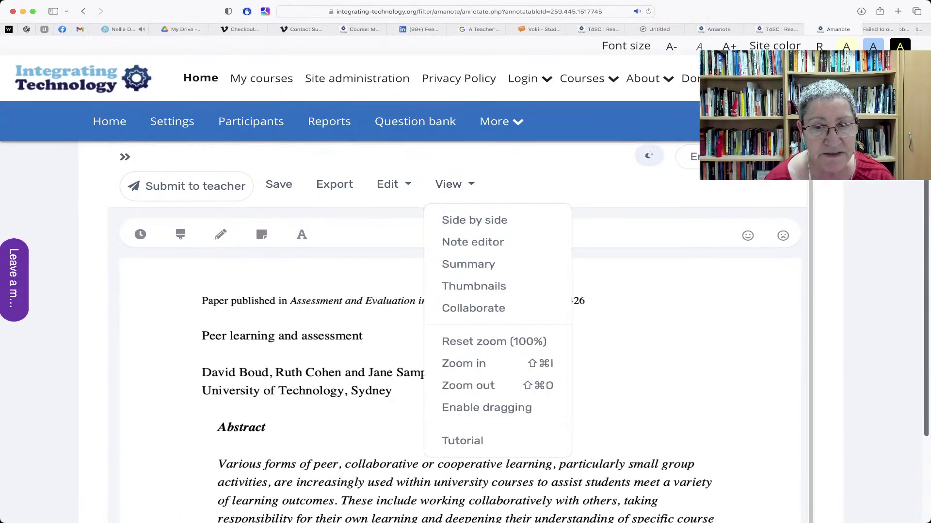
pyautogui.press('Escape')
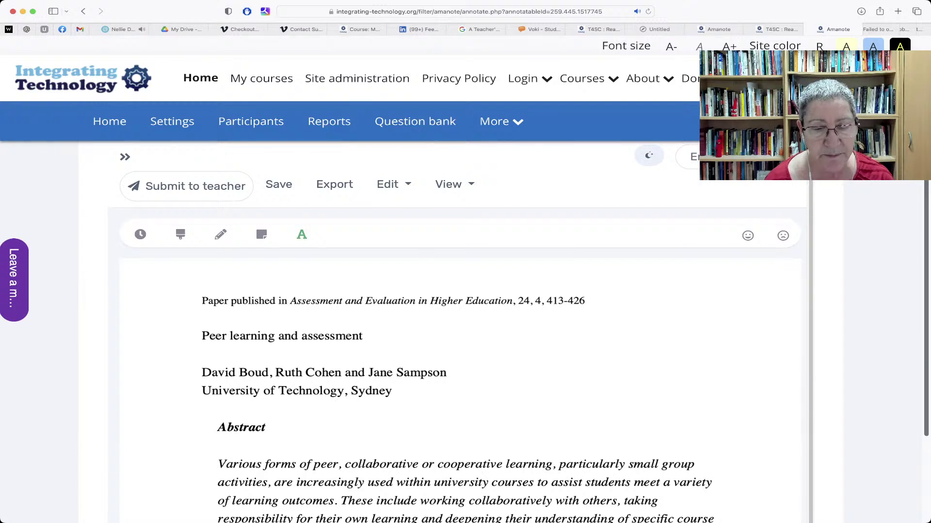
# - Try placing a text box near the publication line on page 1 and picking red for the drawing tool
pyautogui.click(353, 298)
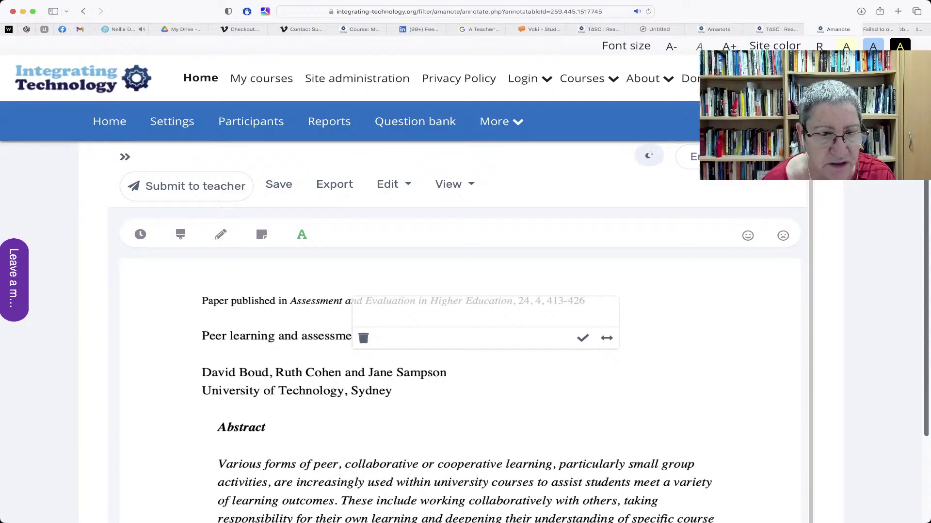
pyautogui.moveTo(220, 235)
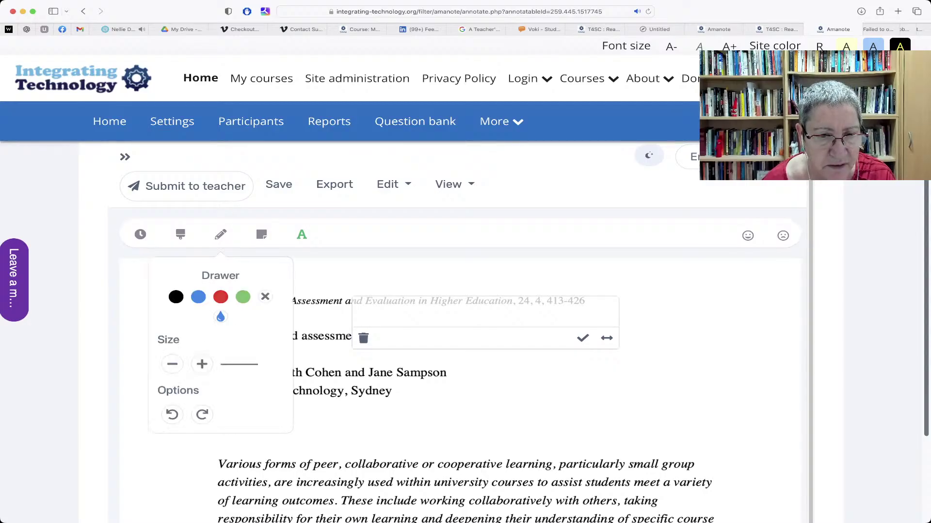
pyautogui.click(220, 297)
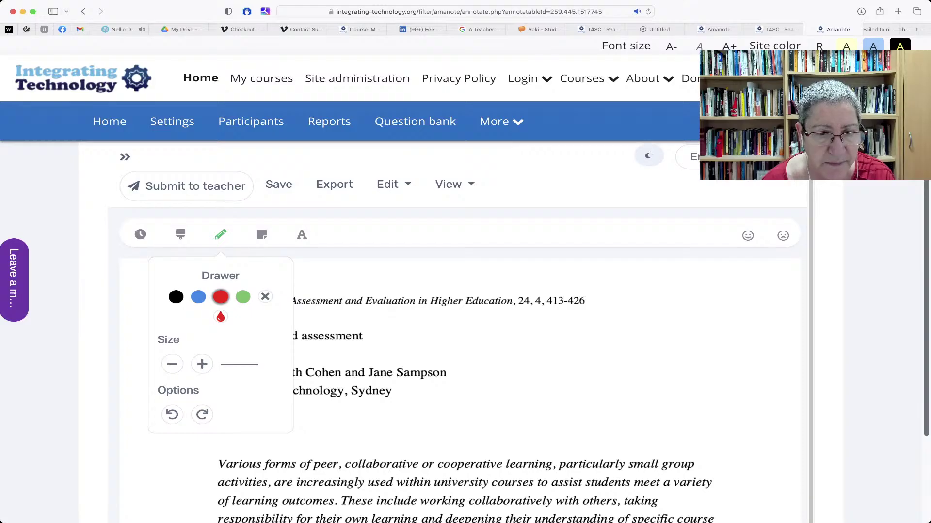
pyautogui.click(302, 235)
pyautogui.click(353, 280)
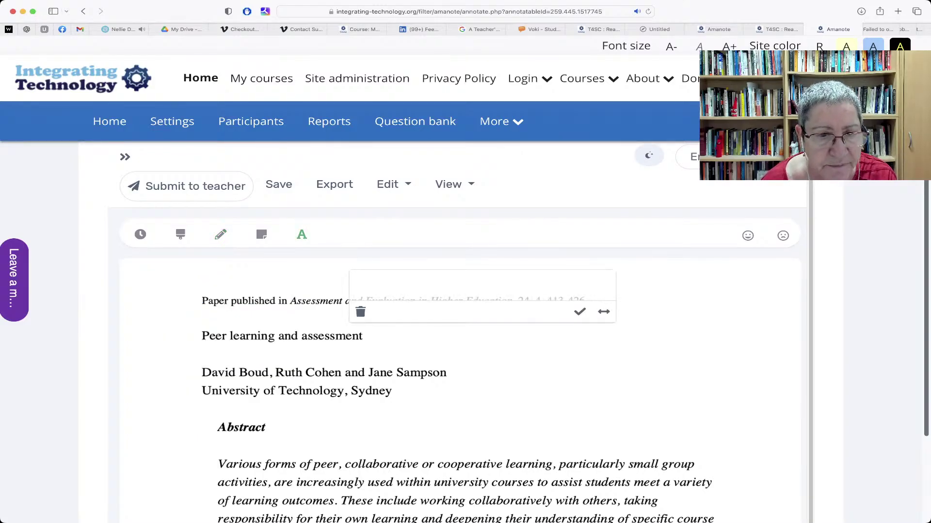
# - Place a note marker just above the authors' line on page 1 and write "Yes, I agree." beneath its block in the page notes
pyautogui.click(262, 234)
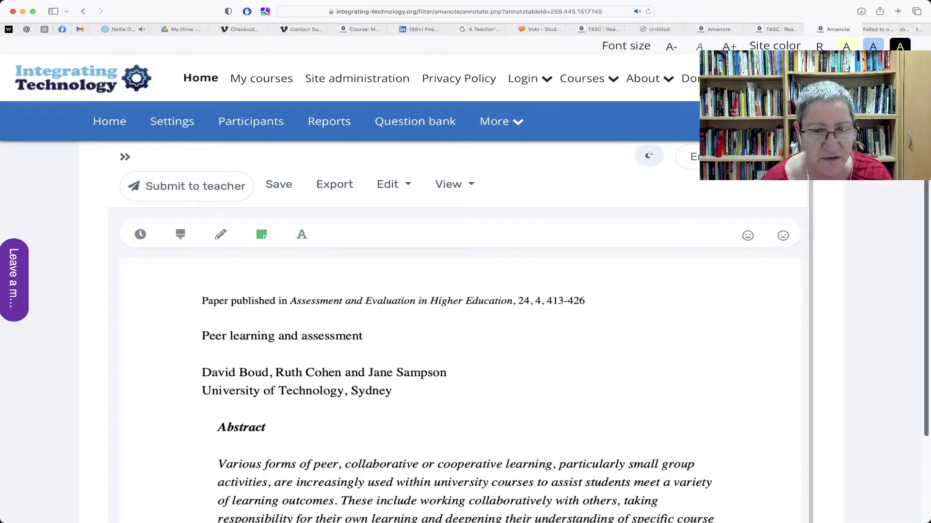
pyautogui.click(373, 359)
pyautogui.scroll(-3, 436, 339)
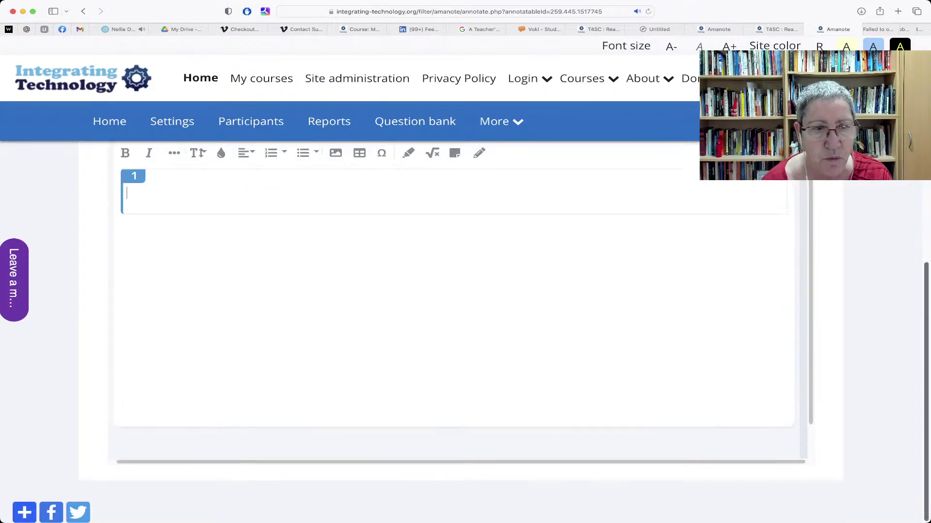
pyautogui.scroll(1, 454, 300)
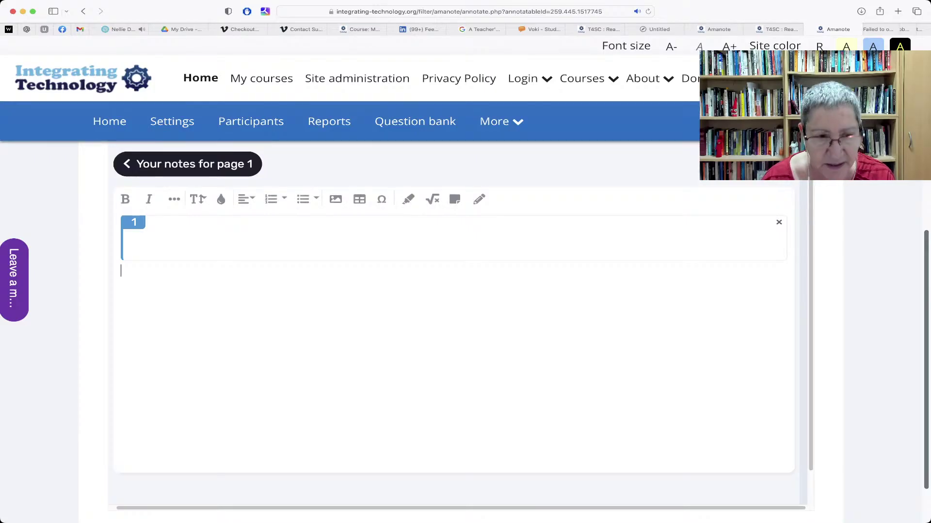
pyautogui.write('Yewsza')
pyautogui.press('BackSpace')
pyautogui.press('BackSpace')
pyautogui.press('BackSpace')
pyautogui.press('BackSpace')
pyautogui.write('s')
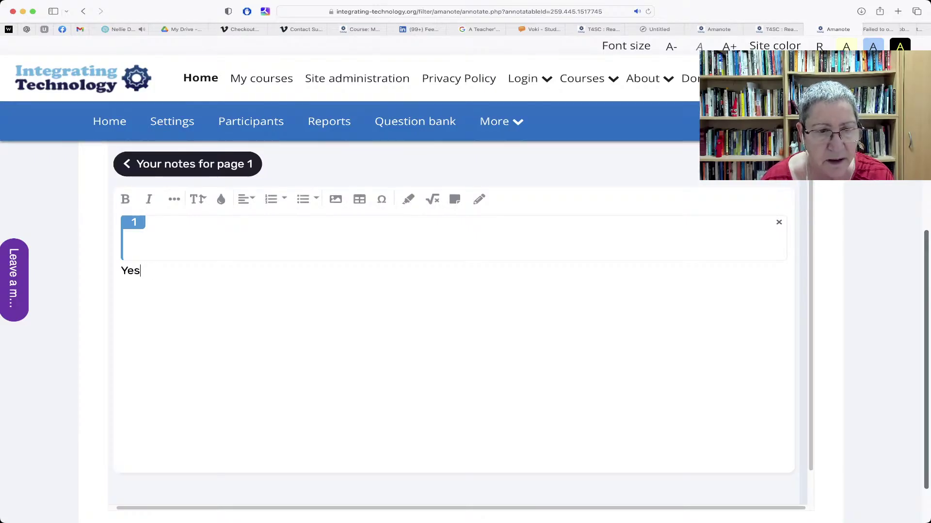
pyautogui.write(', I agree.')
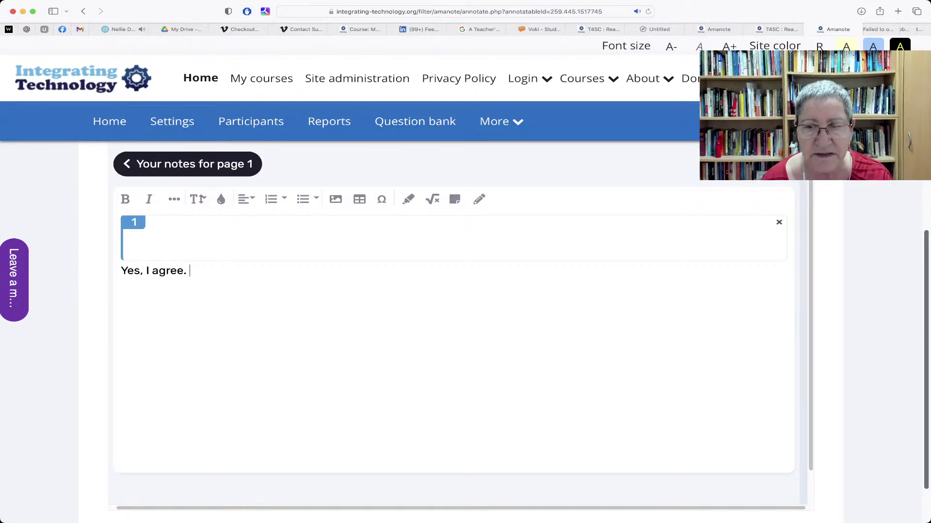
# - Switch from the note editor to the side-by-side view of the PDF and its notes
pyautogui.scroll(3, 452, 331)
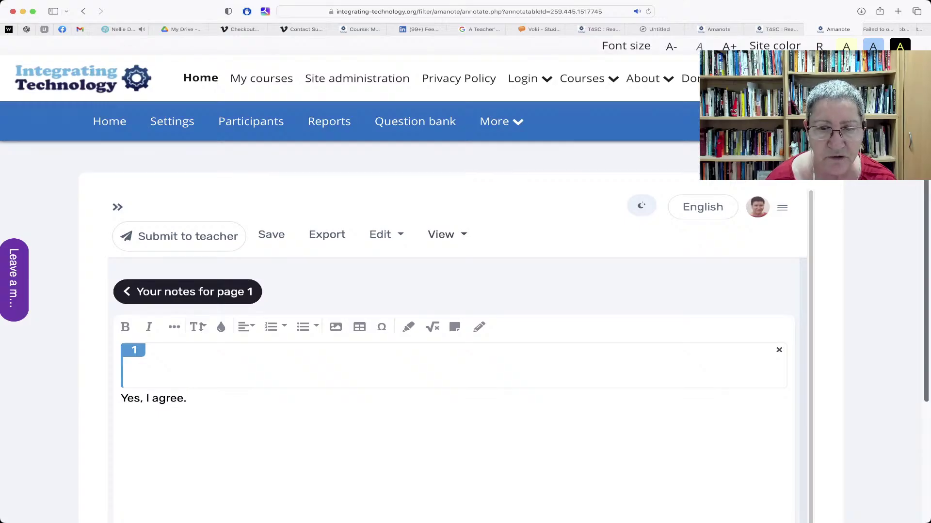
pyautogui.click(441, 234)
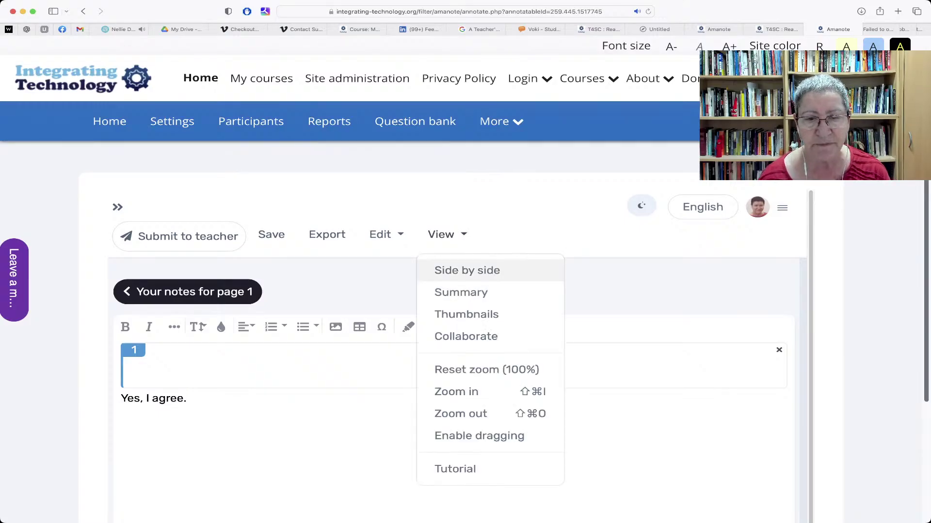
pyautogui.click(467, 270)
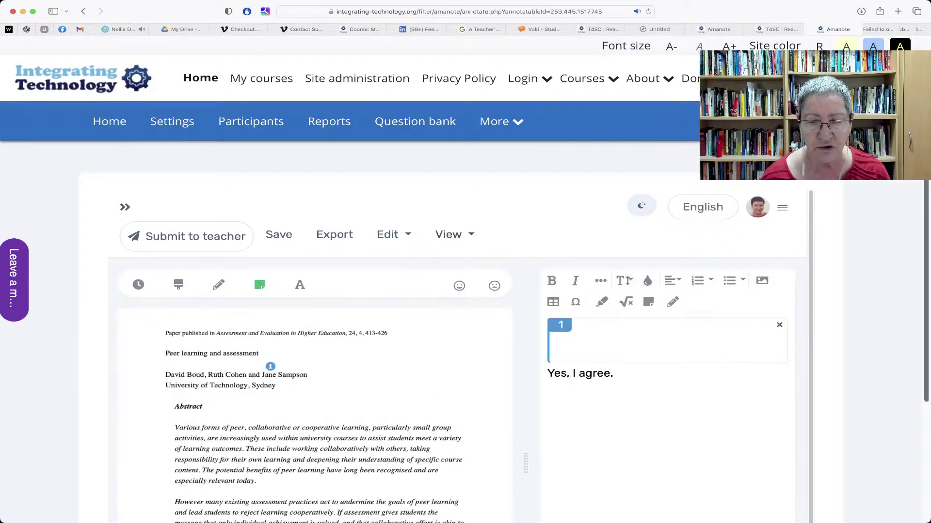
# - Maximize the PDF again and move through the article from page 1 to page 3
pyautogui.click(449, 235)
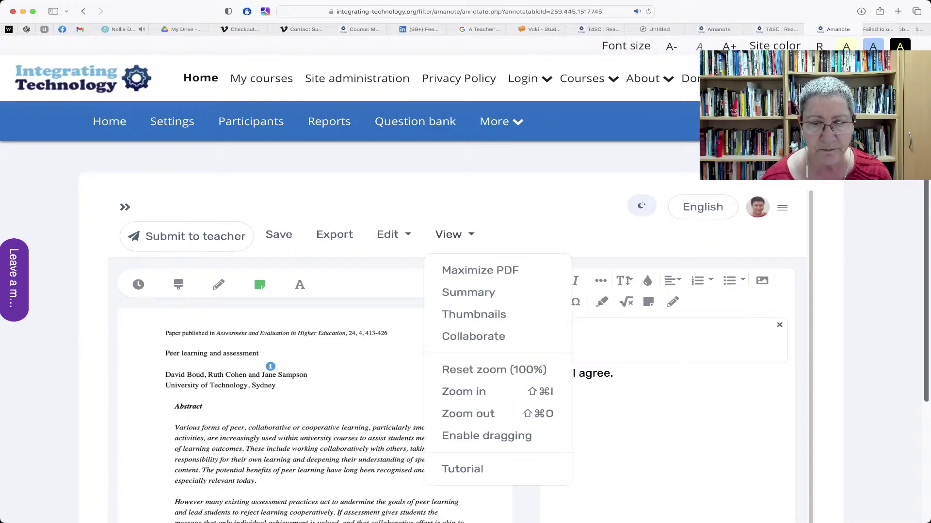
pyautogui.click(479, 270)
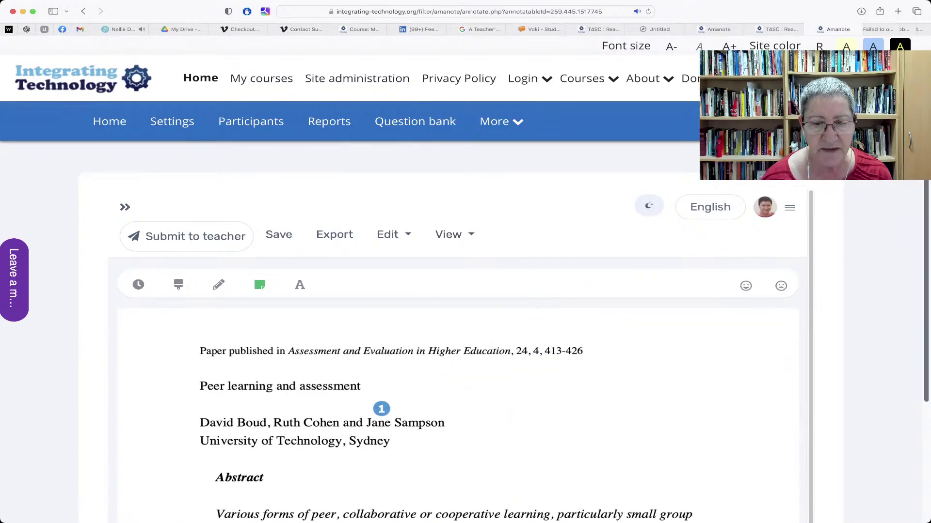
pyautogui.scroll(-10, 458, 291)
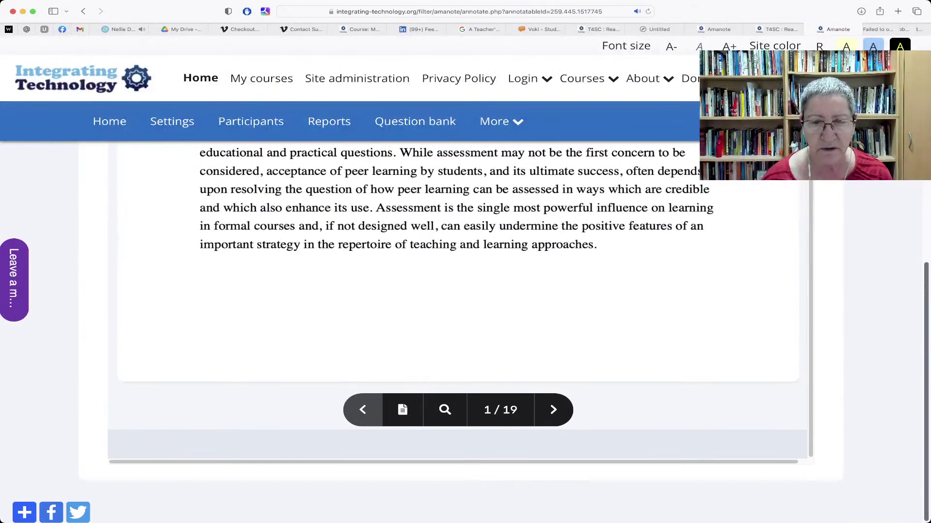
pyautogui.press('Right')
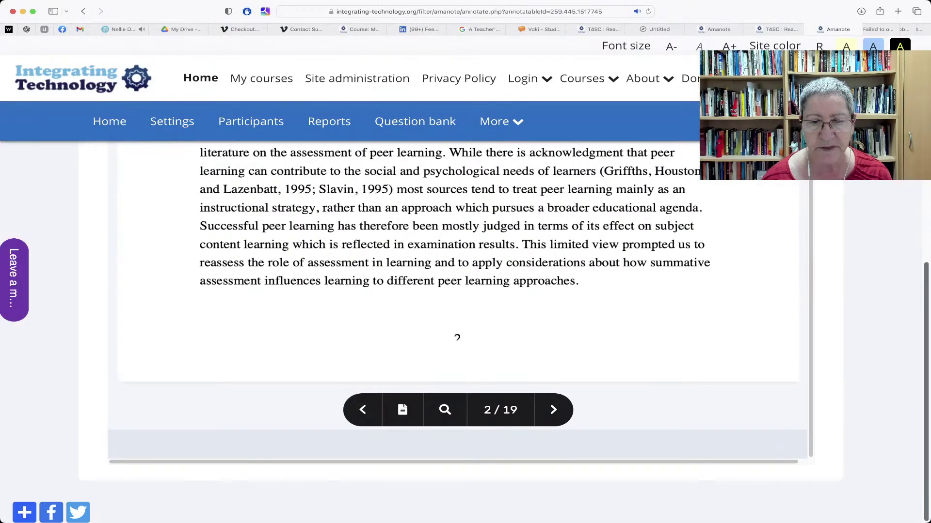
pyautogui.press('pagedown')
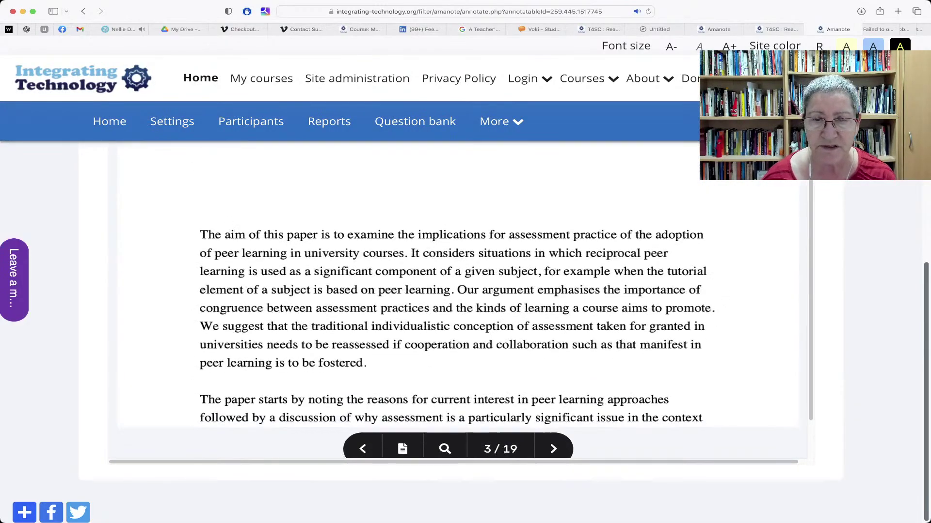